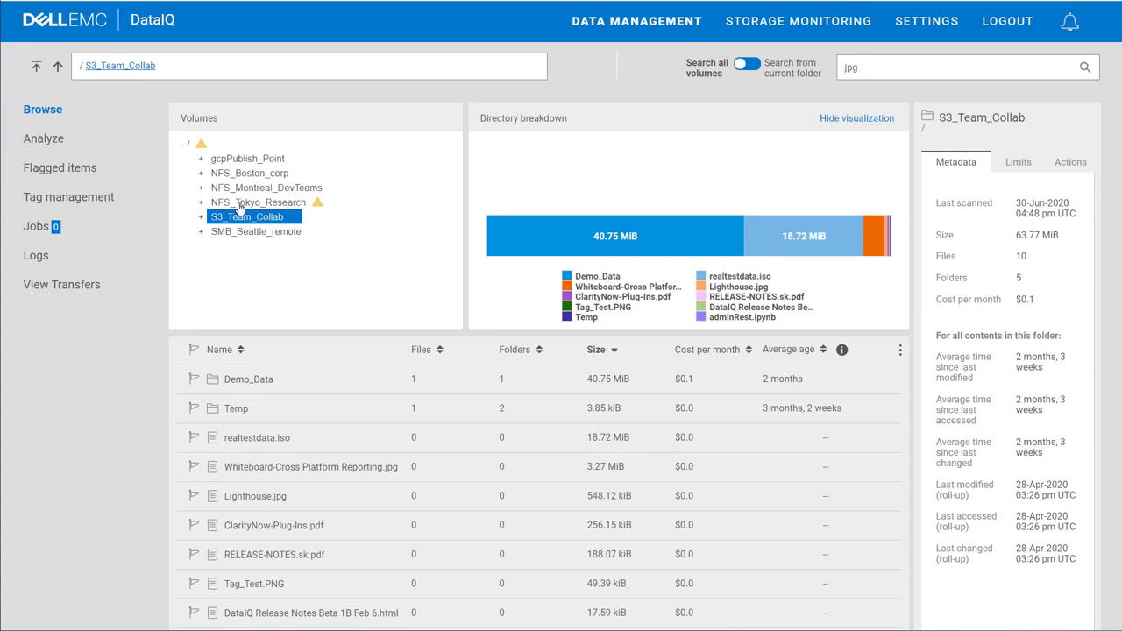
- Show the contents of the NFS_Tokyo_Research volume and scroll through them
{"action": "left_click", "coordinate": [239, 207]}
{"action": "scroll", "coordinate": [278, 491], "scroll_direction": "down", "scroll_amount": 5}
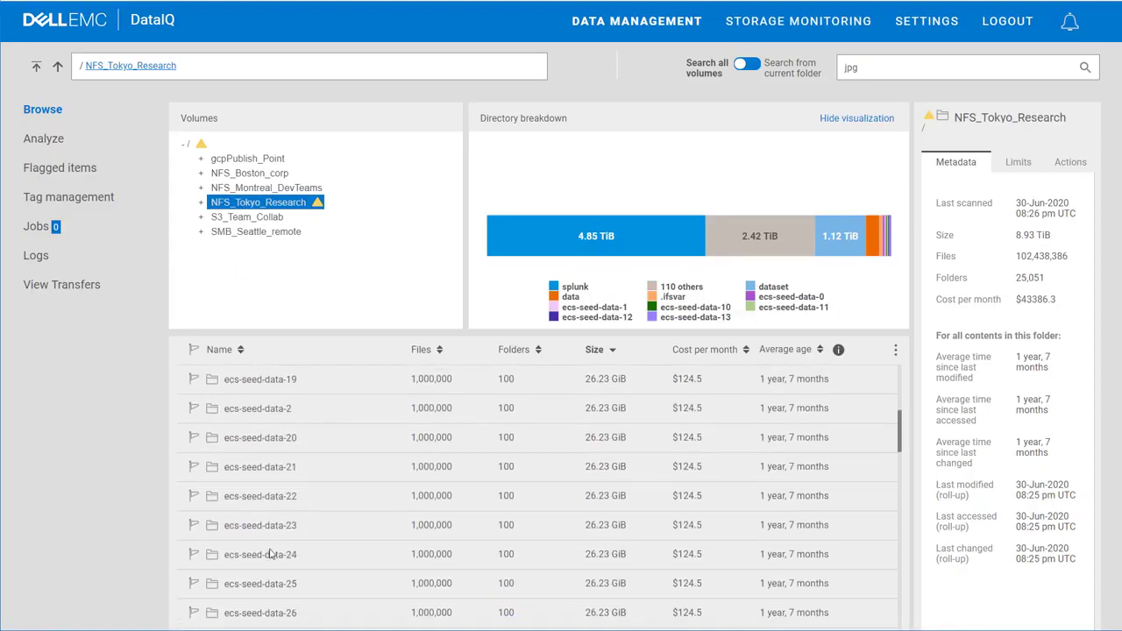
{"action": "scroll", "coordinate": [270, 554], "scroll_direction": "down", "scroll_amount": 3}
{"action": "scroll", "coordinate": [270, 556], "scroll_direction": "up", "scroll_amount": 2}
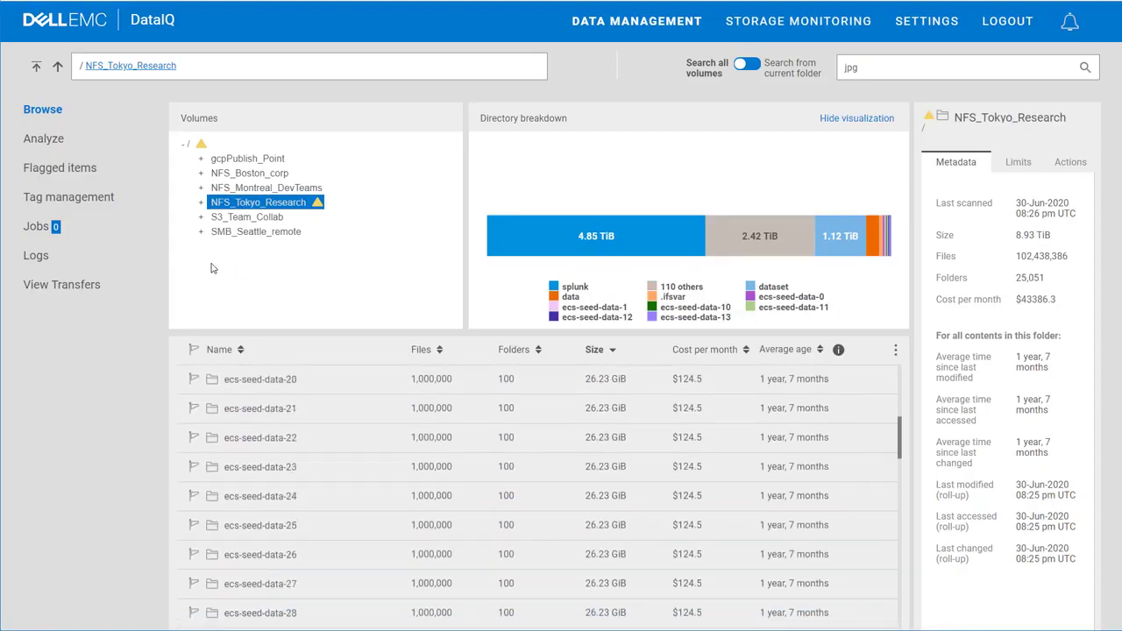
- Expand NFS_Montreal_DevTeams and NFS_Boston_corp, then open the repo1 folder (31 files, 23.26 MiB)
{"action": "left_click", "coordinate": [200, 187]}
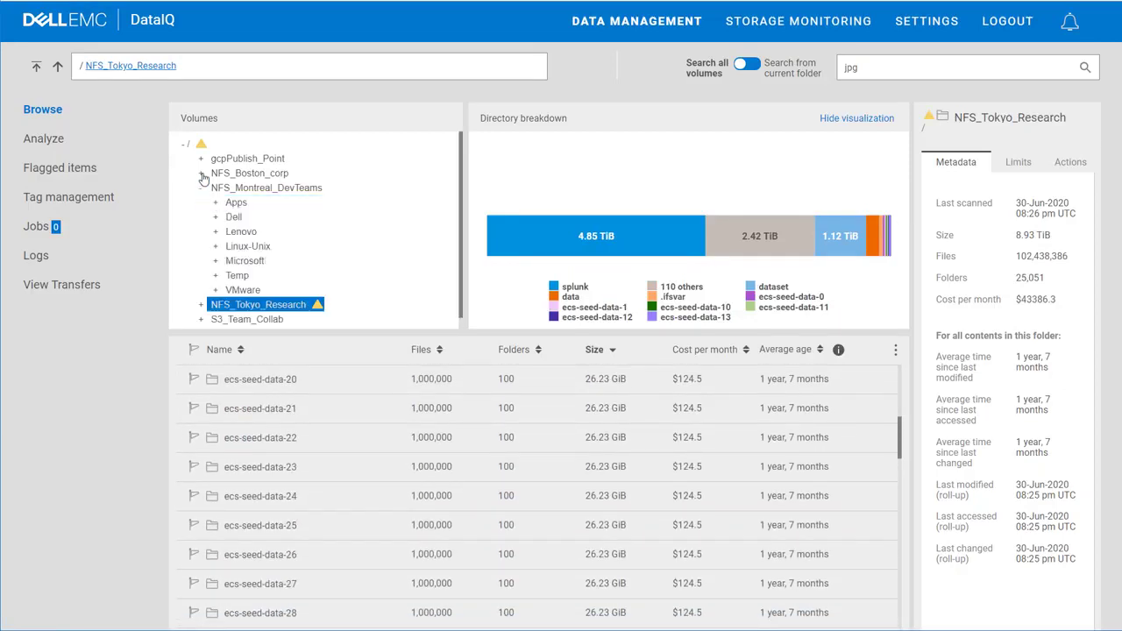
{"action": "left_click", "coordinate": [202, 173]}
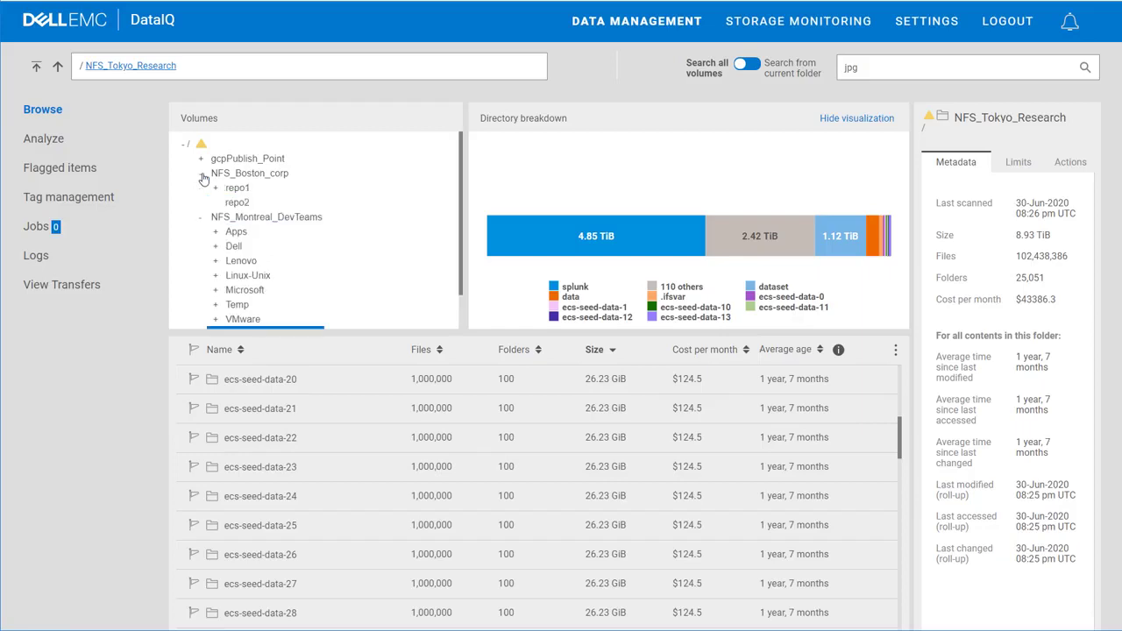
{"action": "left_click", "coordinate": [238, 188]}
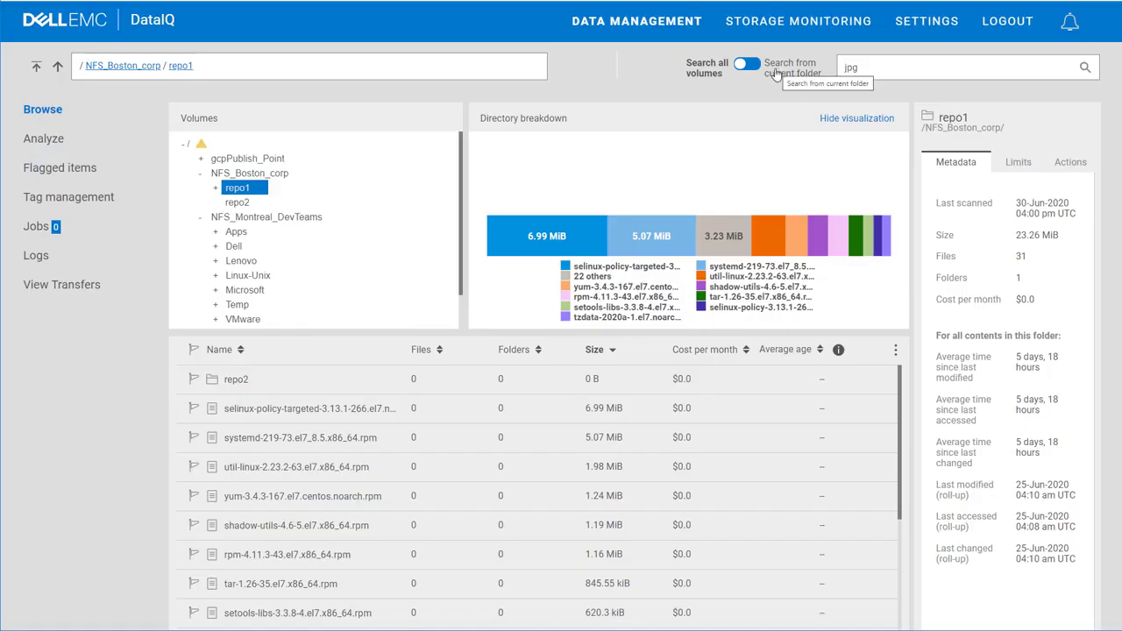
- Replace the old jpg search with 'lighthouse' and run the search across all volumes
{"action": "left_click", "coordinate": [867, 70]}
{"action": "left_click_drag", "start_coordinate": [867, 70], "coordinate": [834, 74]}
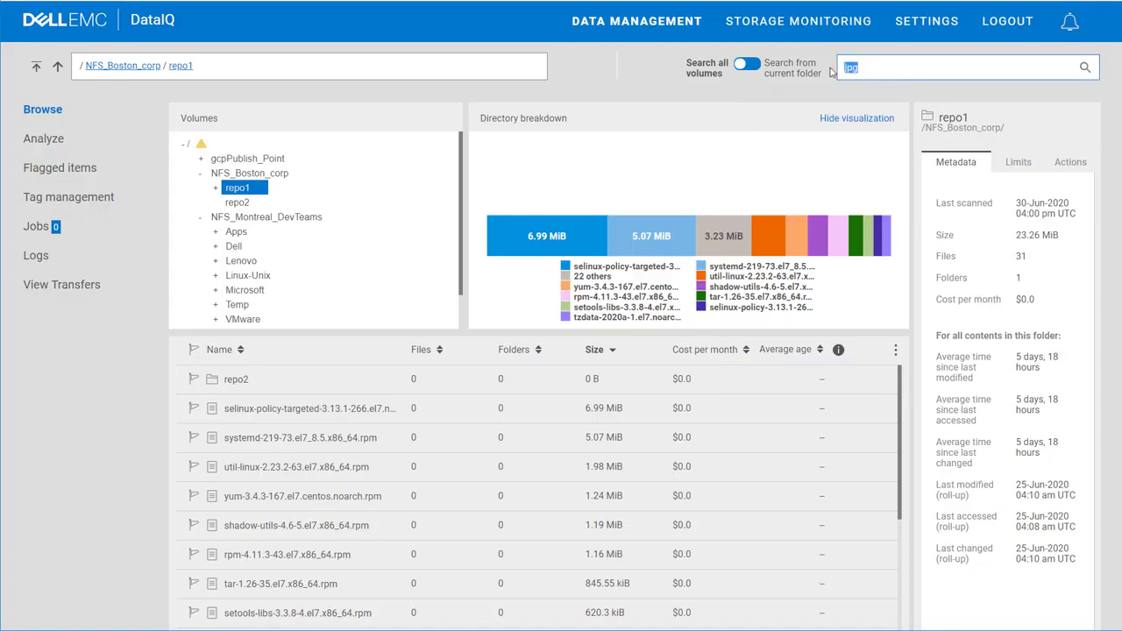
{"action": "type", "text": "lighthou"}
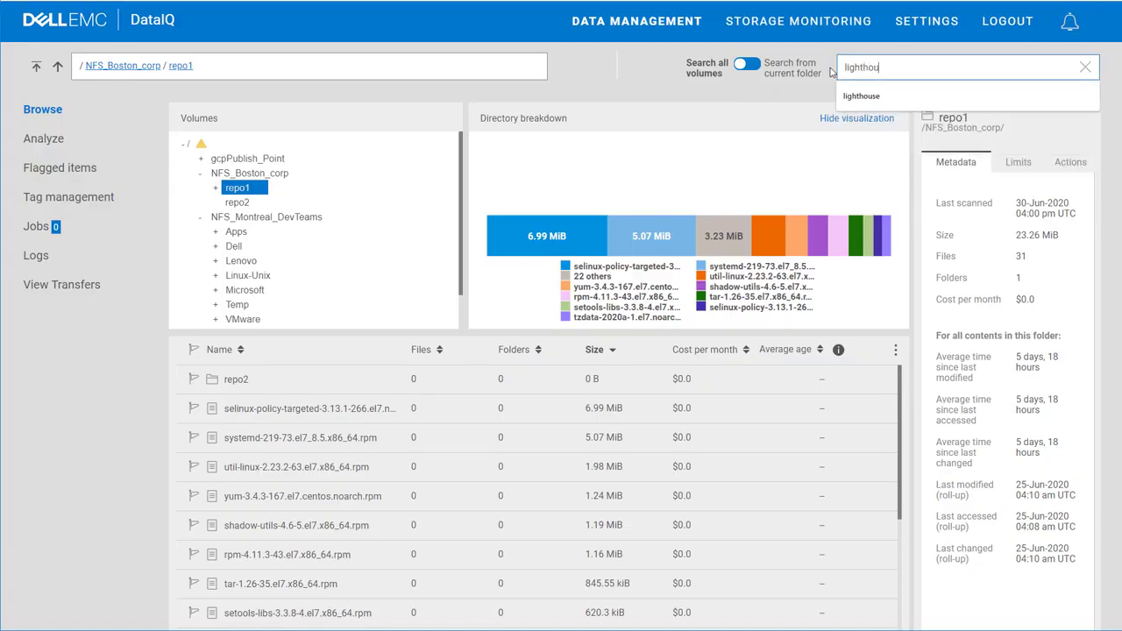
{"action": "type", "text": "se"}
{"action": "key", "text": "Return"}
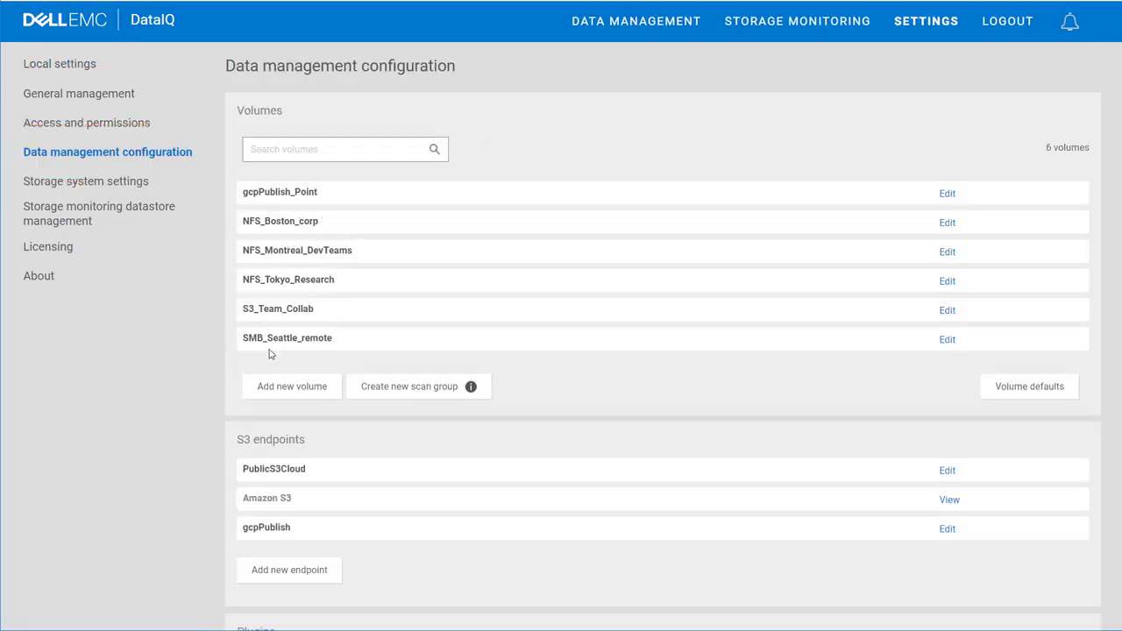
- Leave Settings for the DATA MANAGEMENT area
{"action": "left_click", "coordinate": [646, 21]}
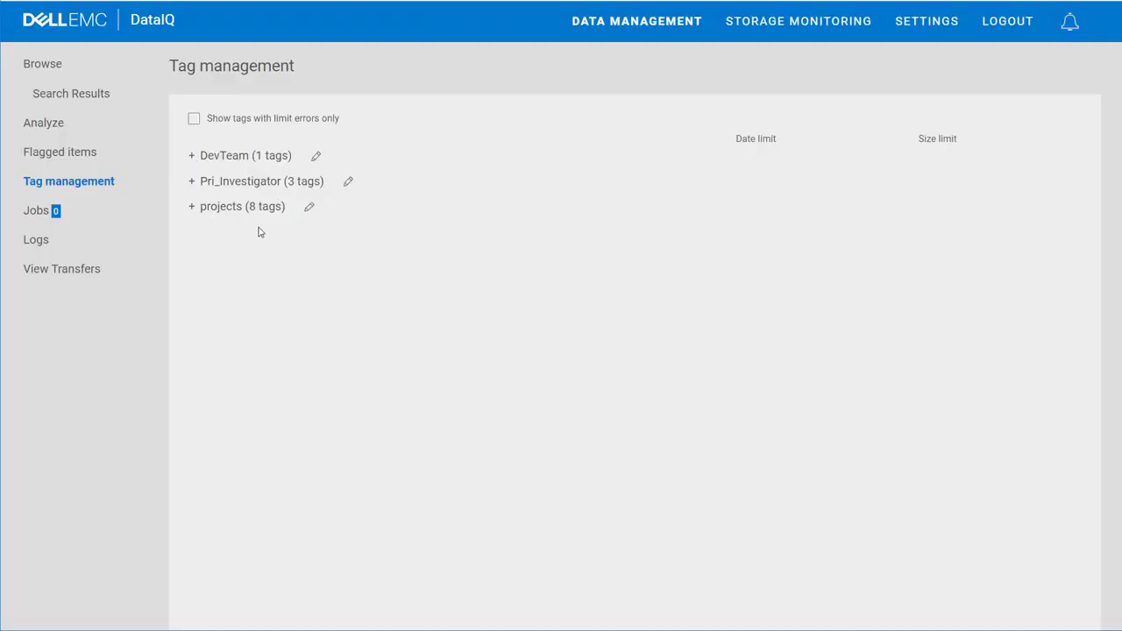
- Review the Pri_Investigator and projects tag lists, then bring up the Analyze chart
{"action": "left_click", "coordinate": [192, 182]}
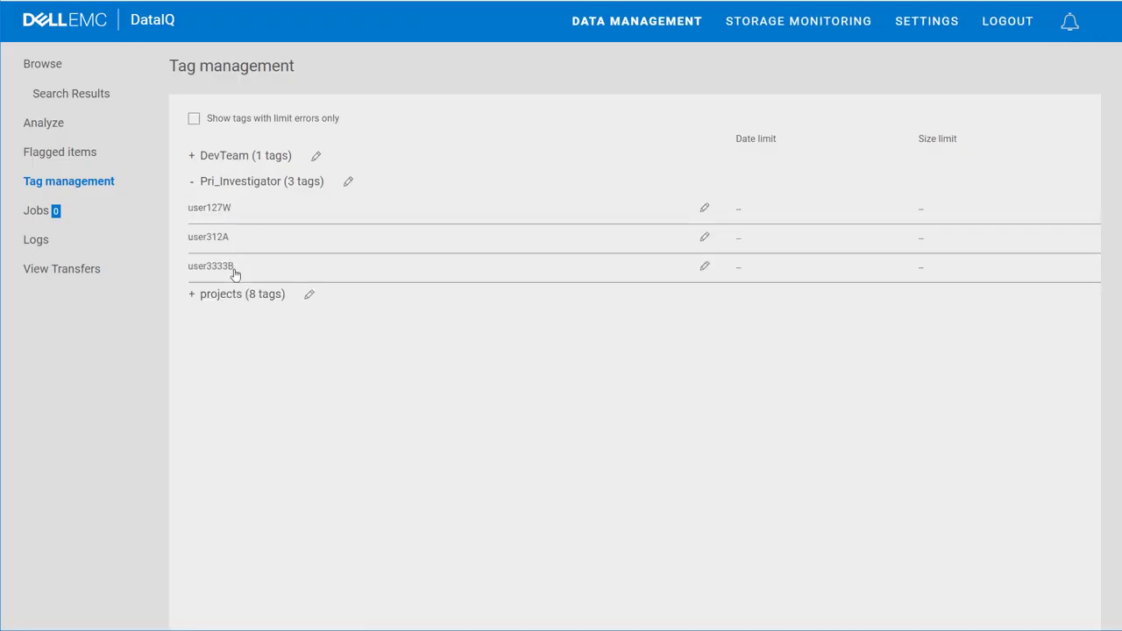
{"action": "left_click", "coordinate": [191, 182]}
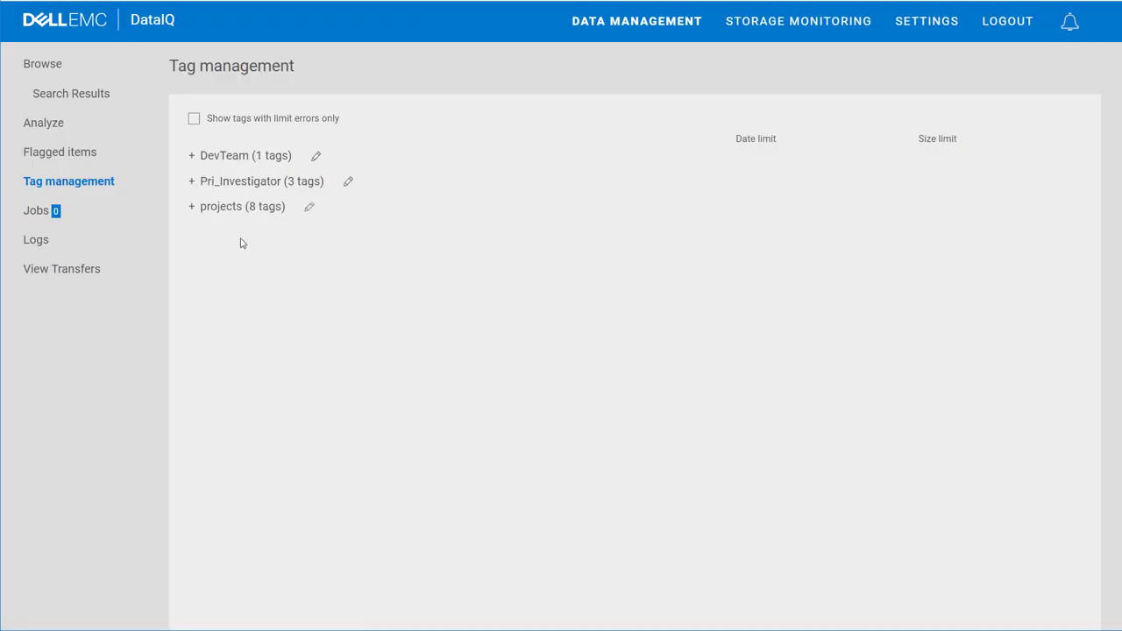
{"action": "left_click", "coordinate": [192, 208]}
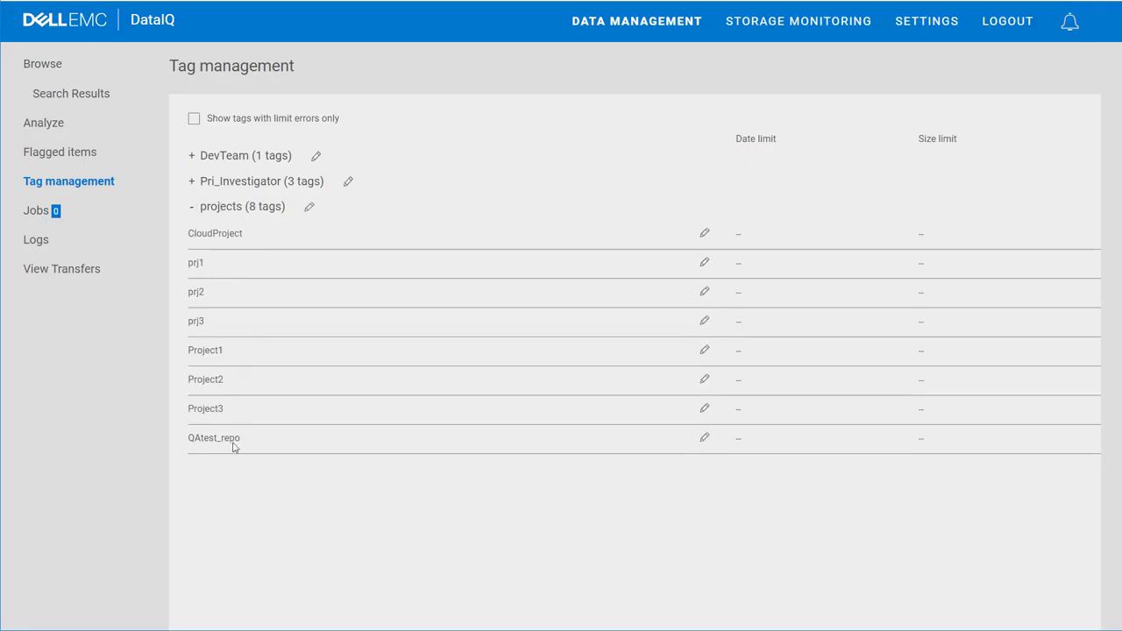
{"action": "left_click", "coordinate": [192, 208]}
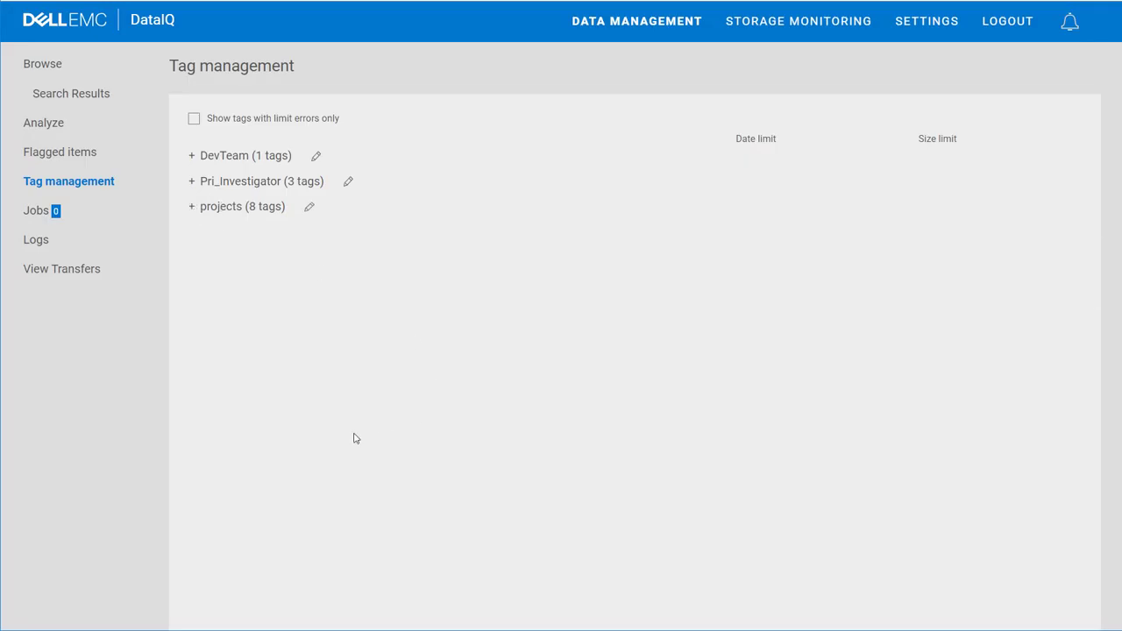
{"action": "left_click", "coordinate": [48, 125]}
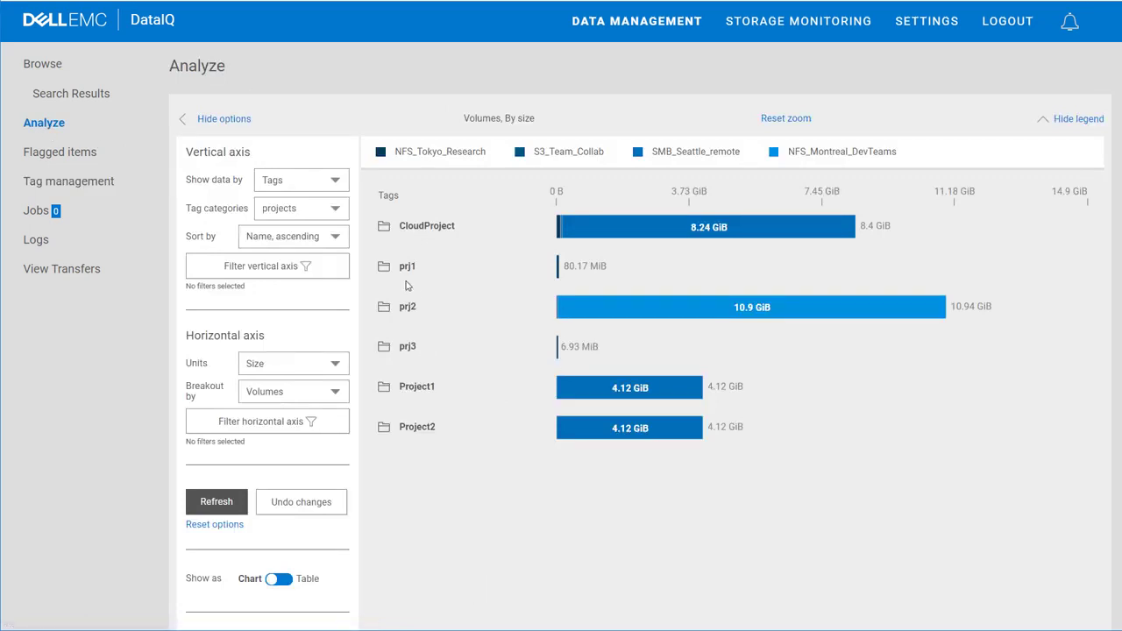
- Chart the data by Volumes and read the resulting bar values
{"action": "left_click", "coordinate": [331, 184]}
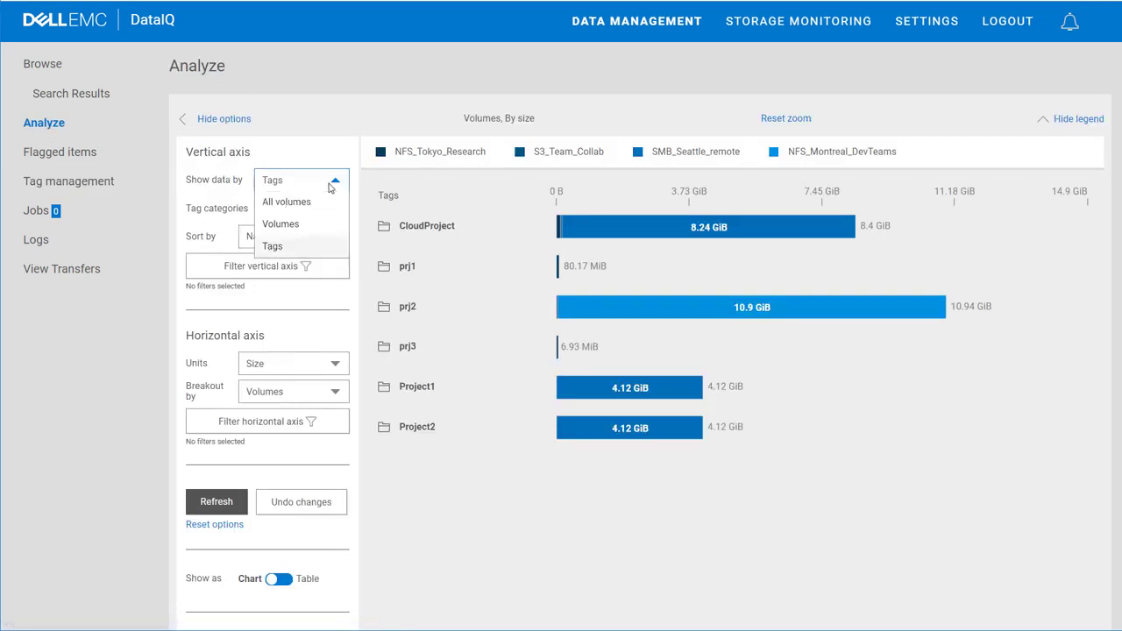
{"action": "left_click", "coordinate": [291, 225]}
{"action": "left_click", "coordinate": [235, 484]}
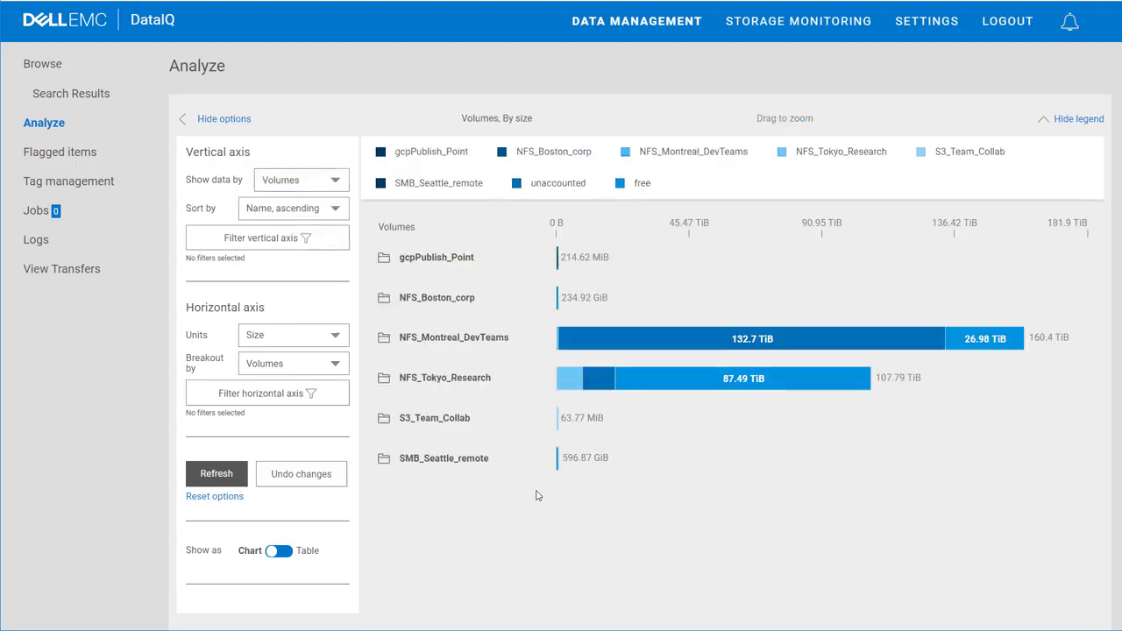
{"action": "mouse_move", "coordinate": [578, 391]}
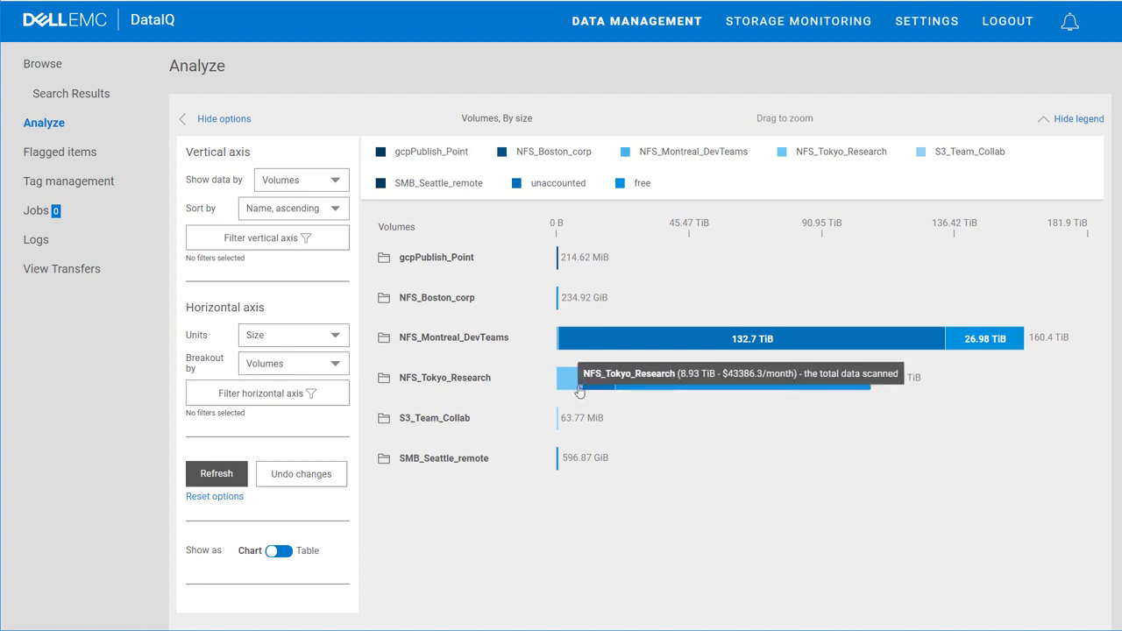
{"action": "mouse_move", "coordinate": [656, 388]}
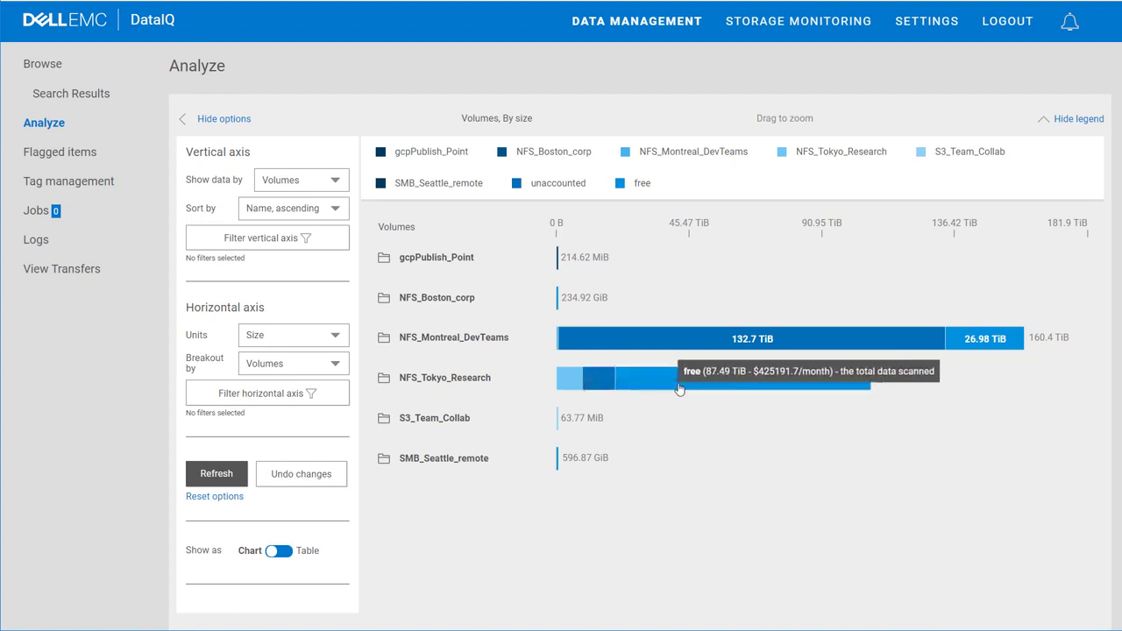
{"action": "mouse_move", "coordinate": [683, 348]}
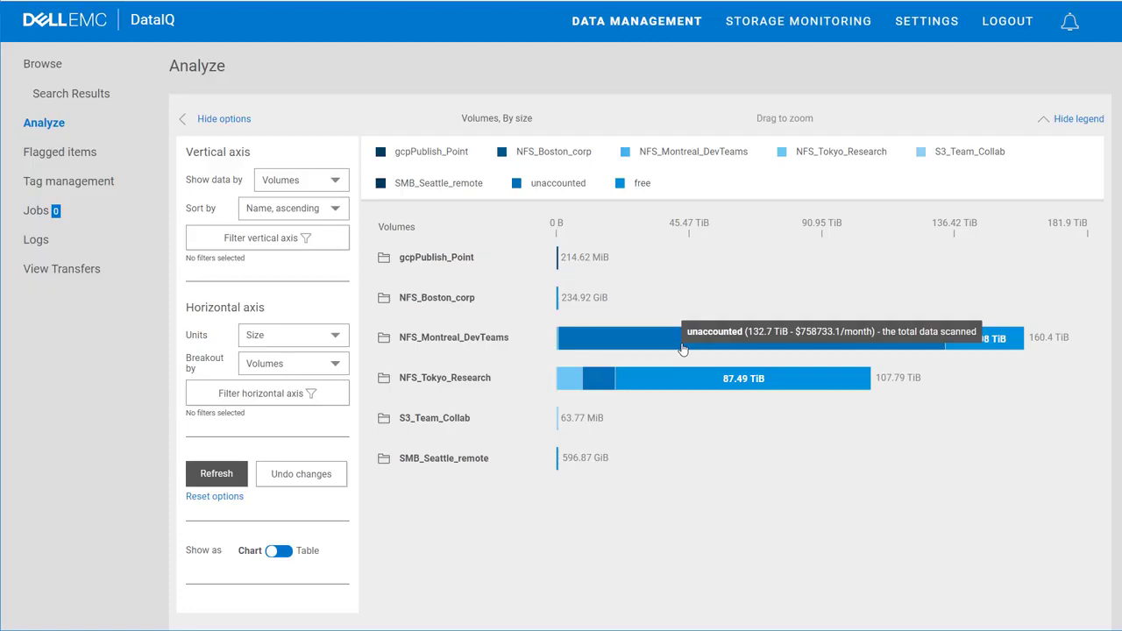
- Chart size by Pri_Investigator tags: user127W 386.24 GiB, user312A 146.17 GiB, user3333B 146.05 GiB
{"action": "left_click", "coordinate": [322, 186]}
{"action": "left_click", "coordinate": [279, 250]}
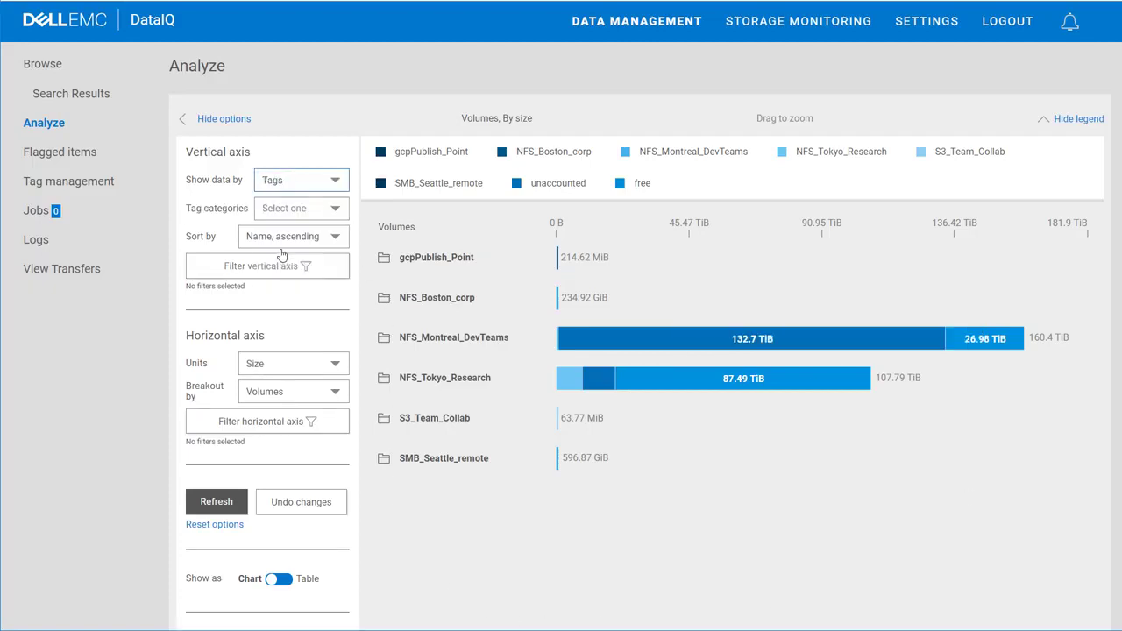
{"action": "left_click", "coordinate": [325, 212]}
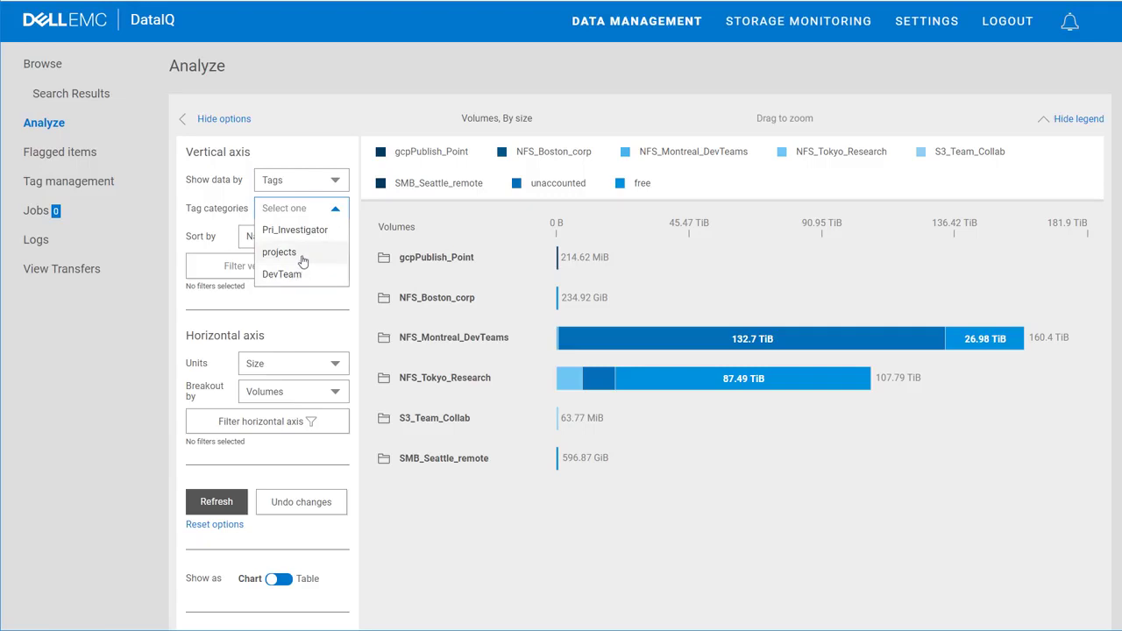
{"action": "left_click", "coordinate": [307, 230]}
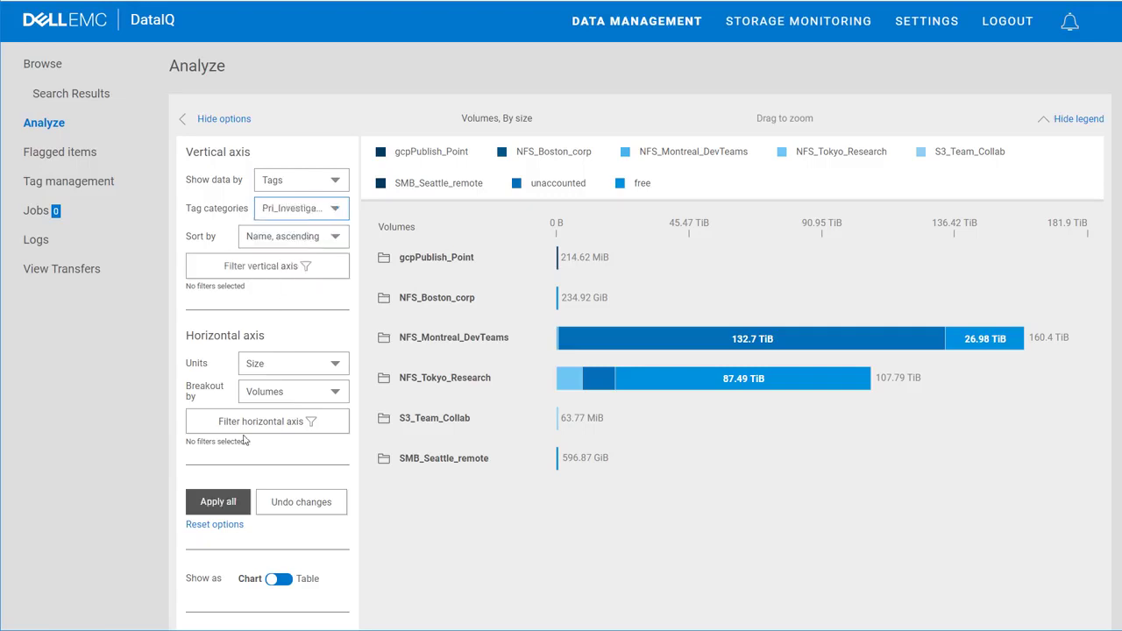
{"action": "left_click", "coordinate": [218, 504]}
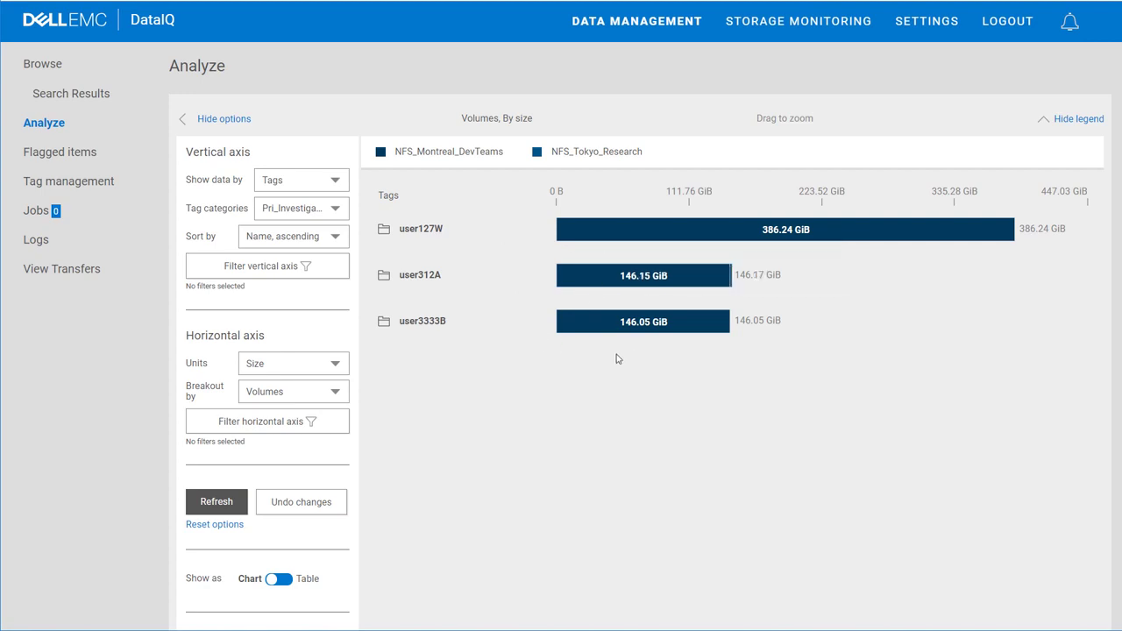
{"action": "mouse_move", "coordinate": [639, 286]}
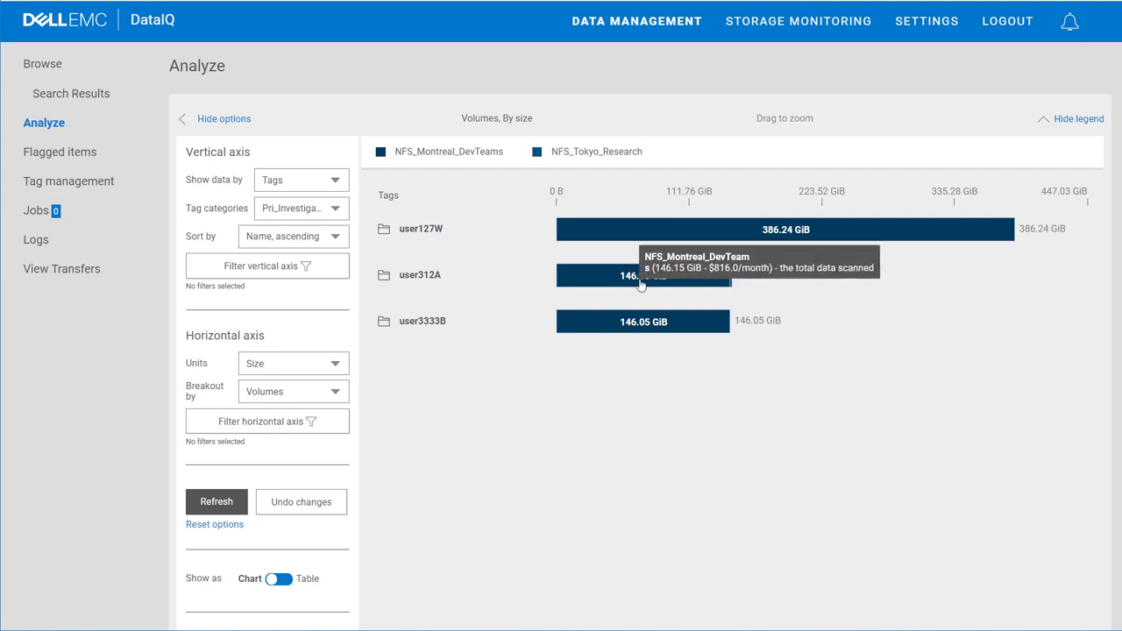
{"action": "left_click", "coordinate": [646, 277]}
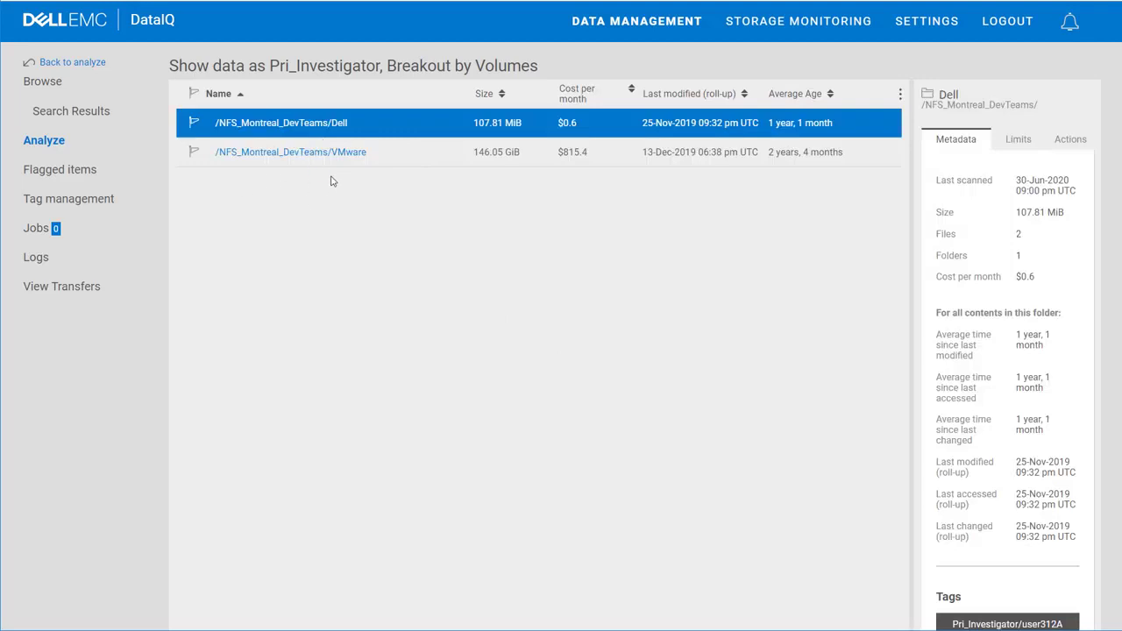
{"action": "left_click", "coordinate": [322, 122]}
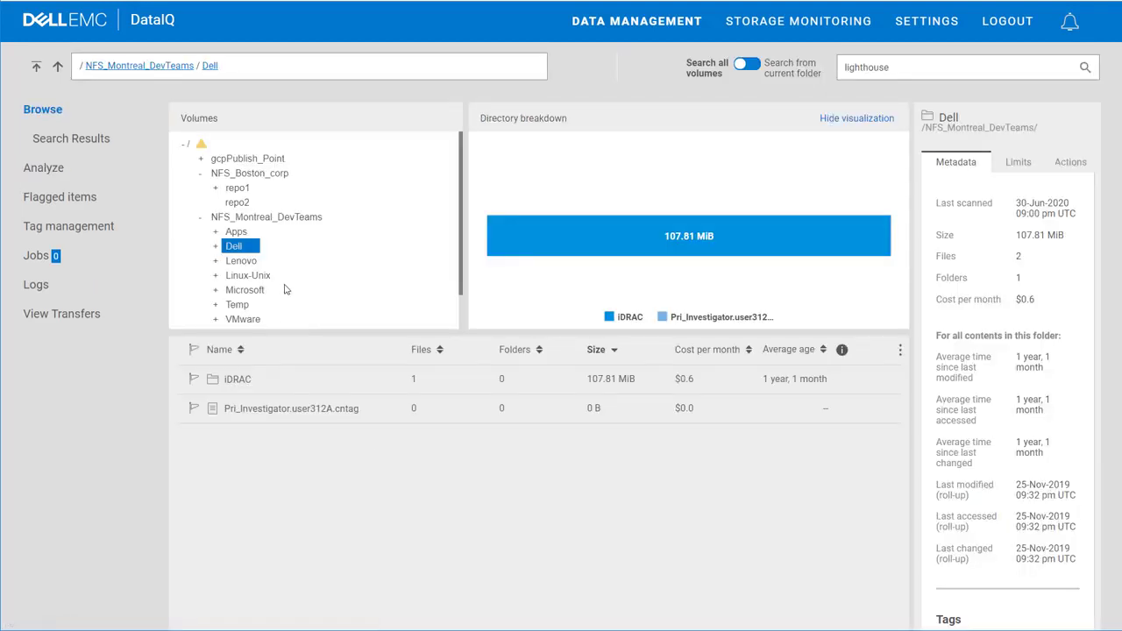
{"action": "left_click", "coordinate": [1065, 167]}
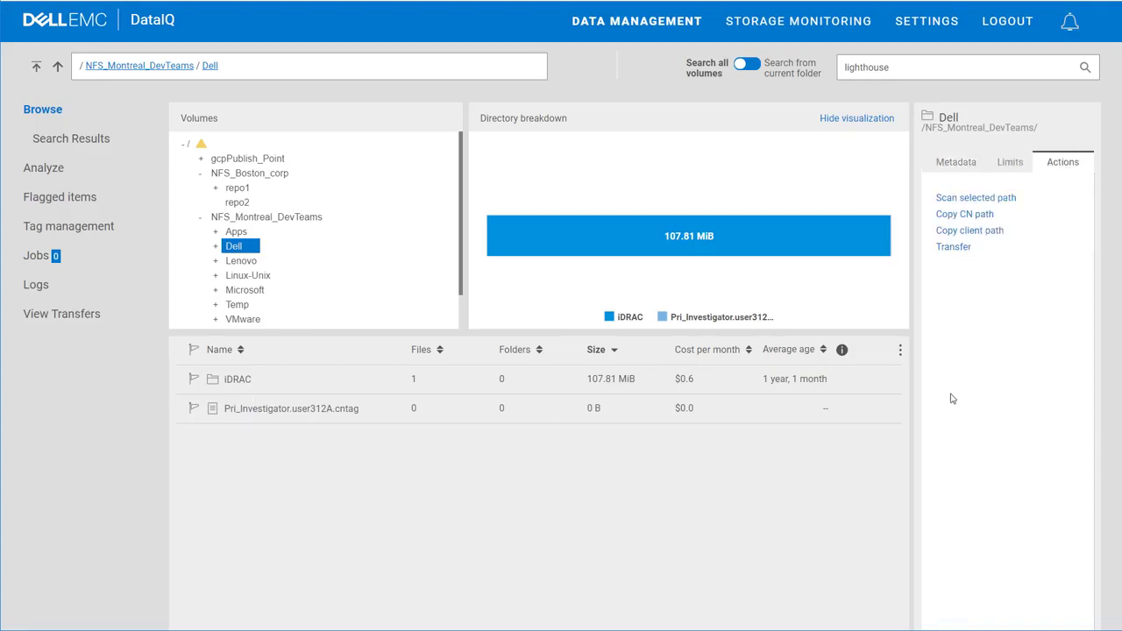
- Return to Analyze and chart the projects tag category by volume
{"action": "left_click", "coordinate": [43, 174]}
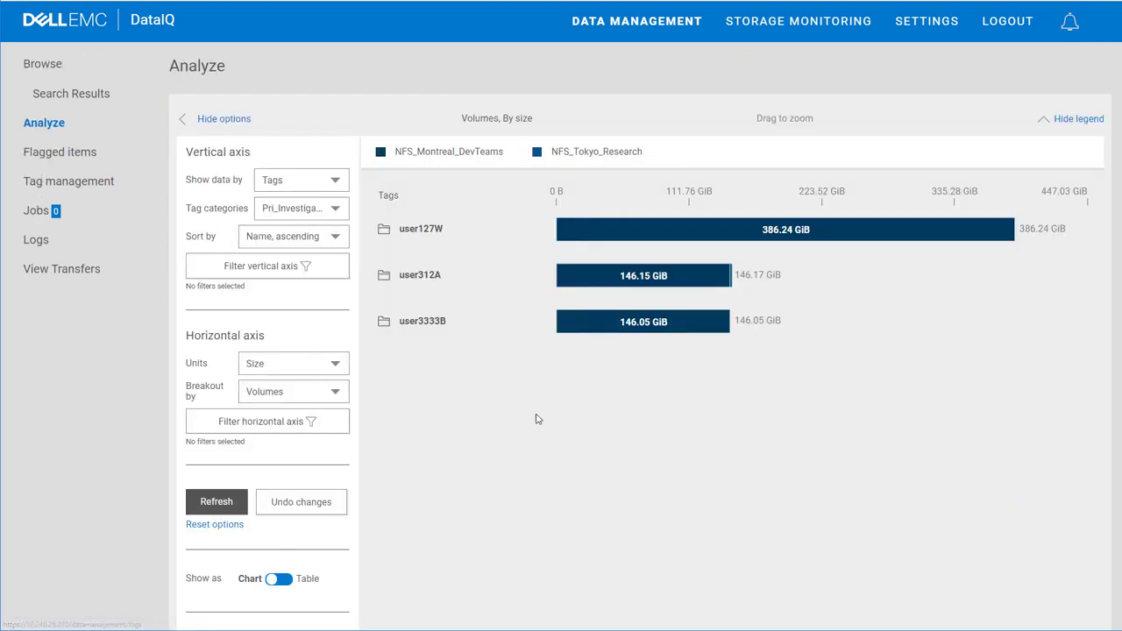
{"action": "left_click", "coordinate": [327, 208]}
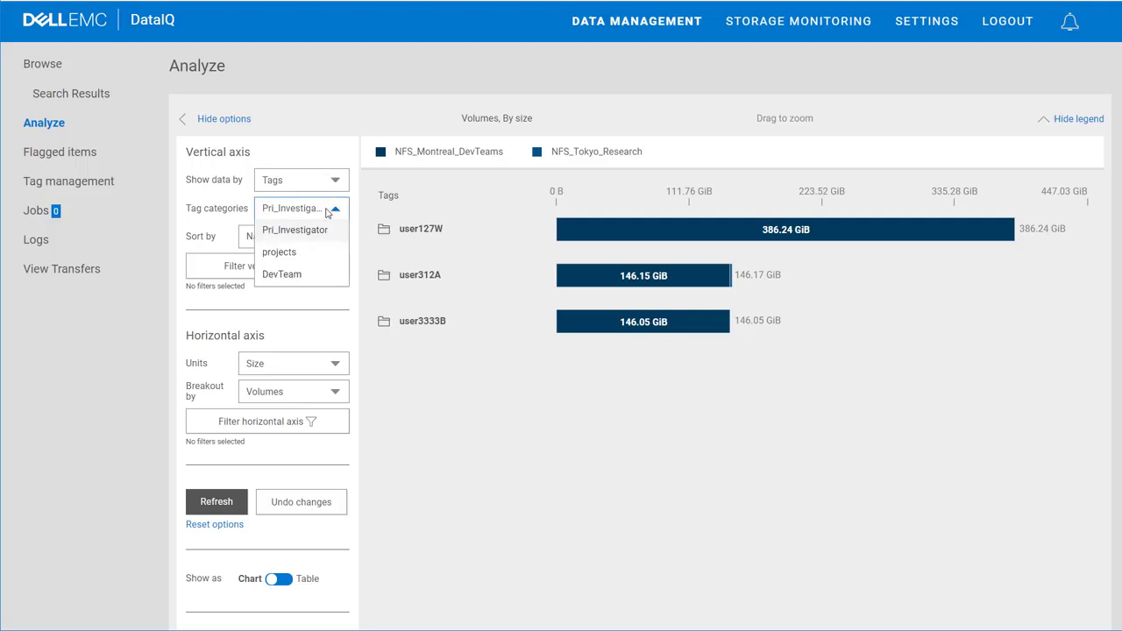
{"action": "left_click", "coordinate": [320, 254]}
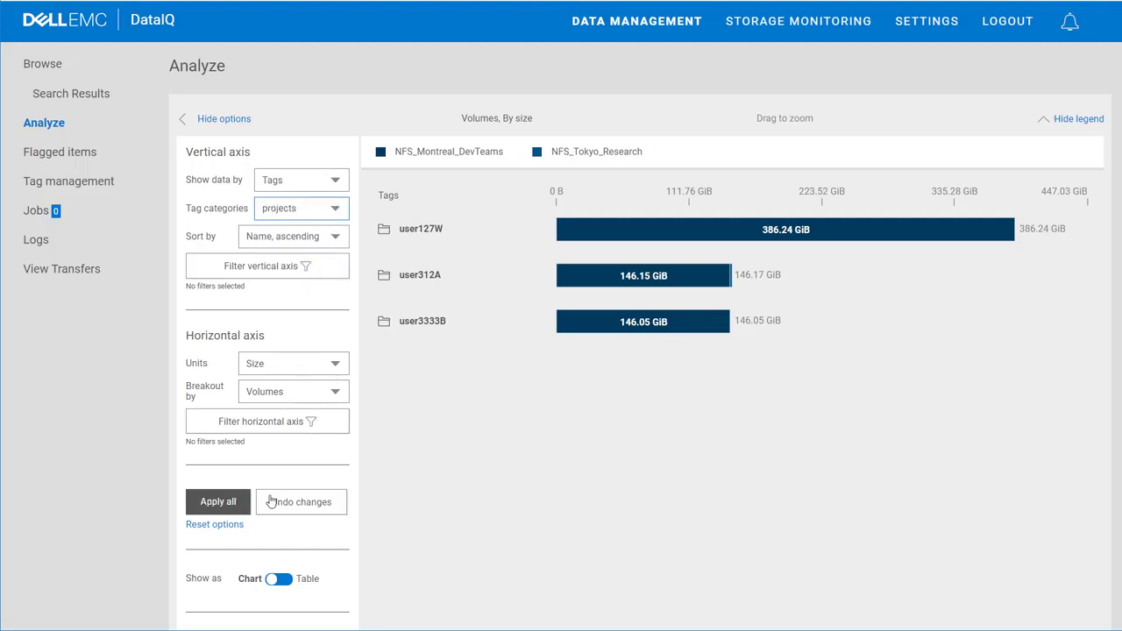
{"action": "left_click", "coordinate": [217, 501]}
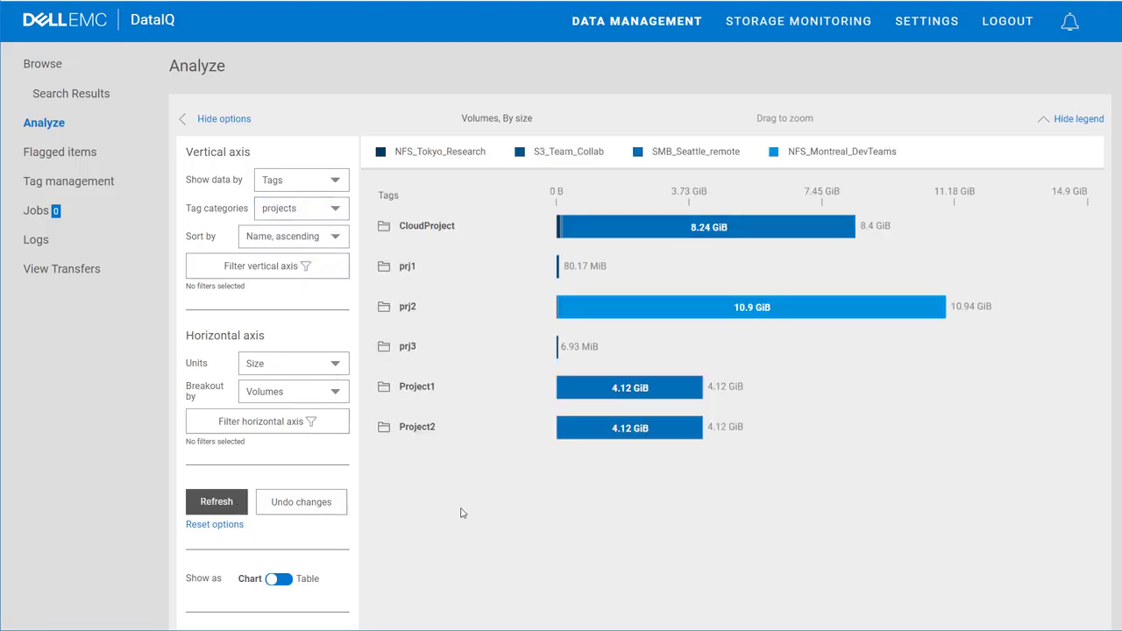
- Zoom the chart's axis start to read small bars like CloudProject's 127.03 MiB
{"action": "mouse_move", "coordinate": [559, 231]}
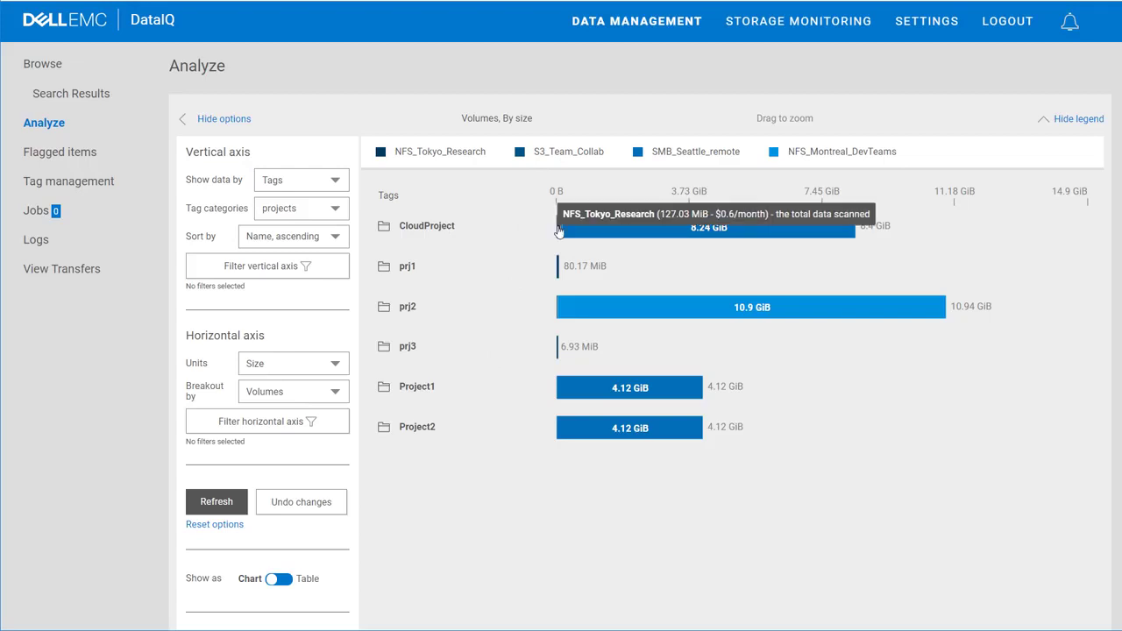
{"action": "left_click_drag", "start_coordinate": [558, 230], "coordinate": [593, 241]}
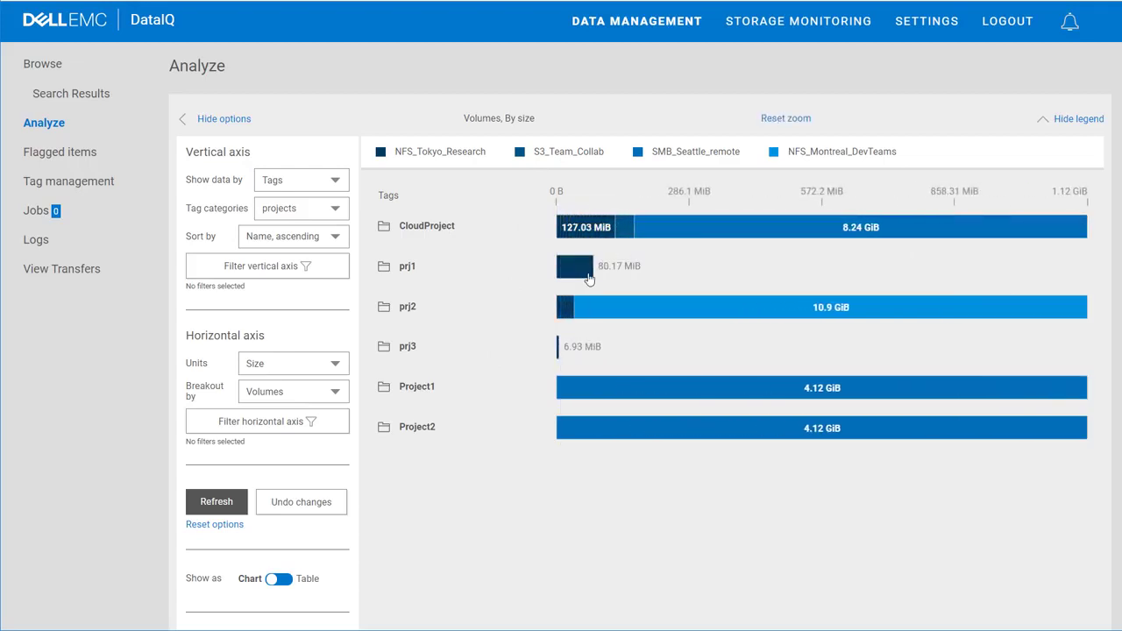
- Drill into CloudProject's SMB_Seattle_remote data and browse Project2
{"action": "mouse_move", "coordinate": [585, 229]}
{"action": "mouse_move", "coordinate": [682, 231]}
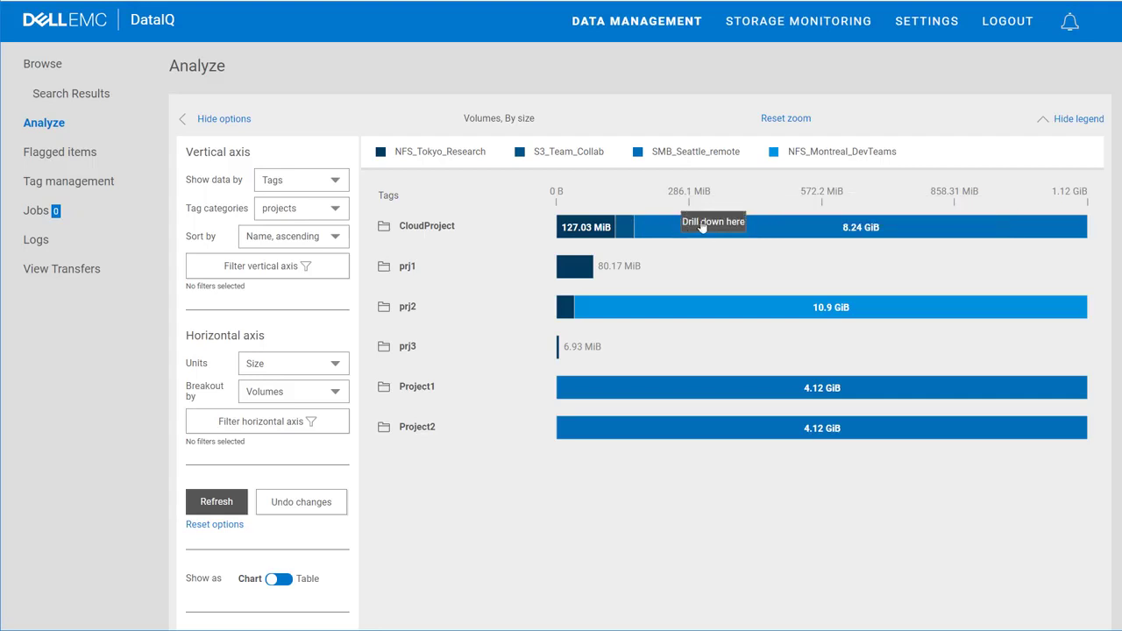
{"action": "left_click", "coordinate": [681, 230]}
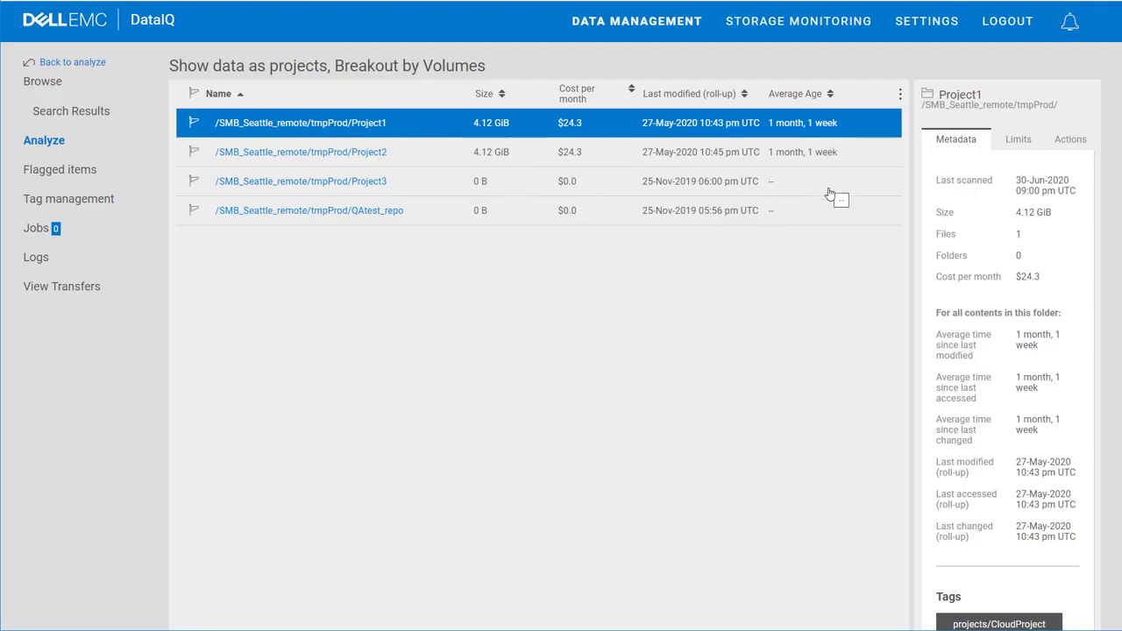
{"action": "left_click", "coordinate": [371, 153]}
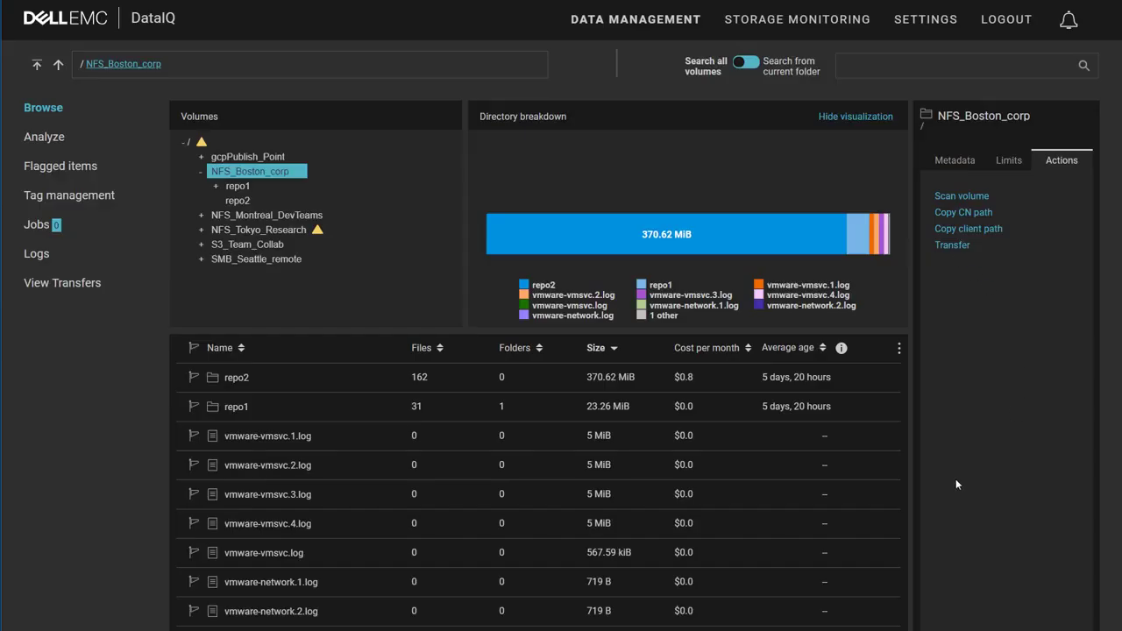
- Select vmware-vmsvc.2.log and list its available actions
{"action": "left_click", "coordinate": [268, 472]}
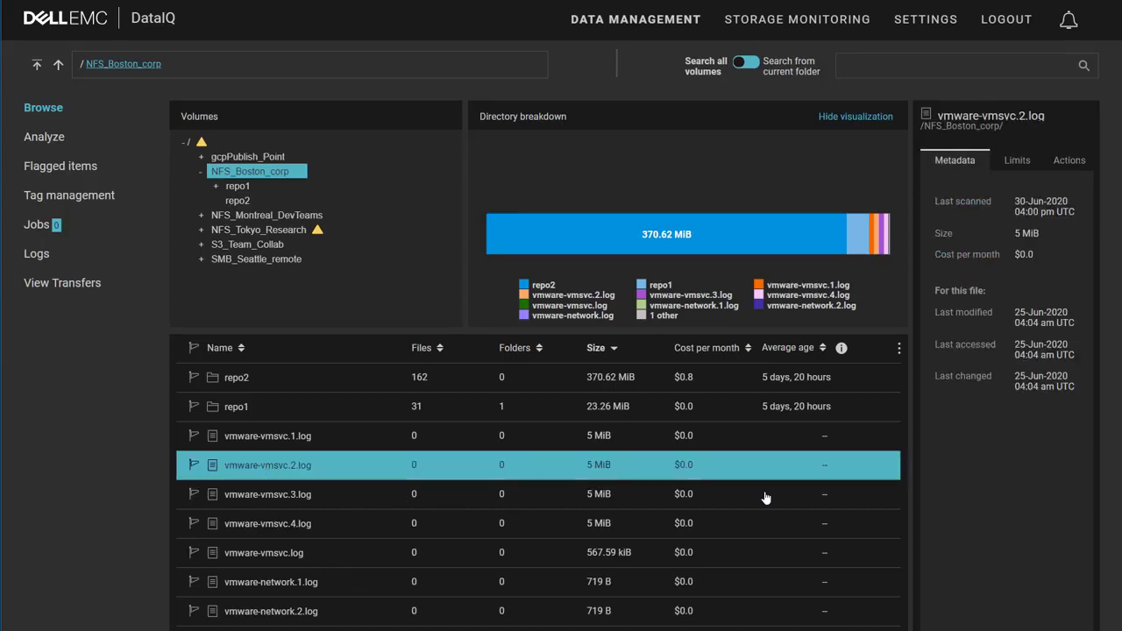
{"action": "left_click", "coordinate": [1062, 162]}
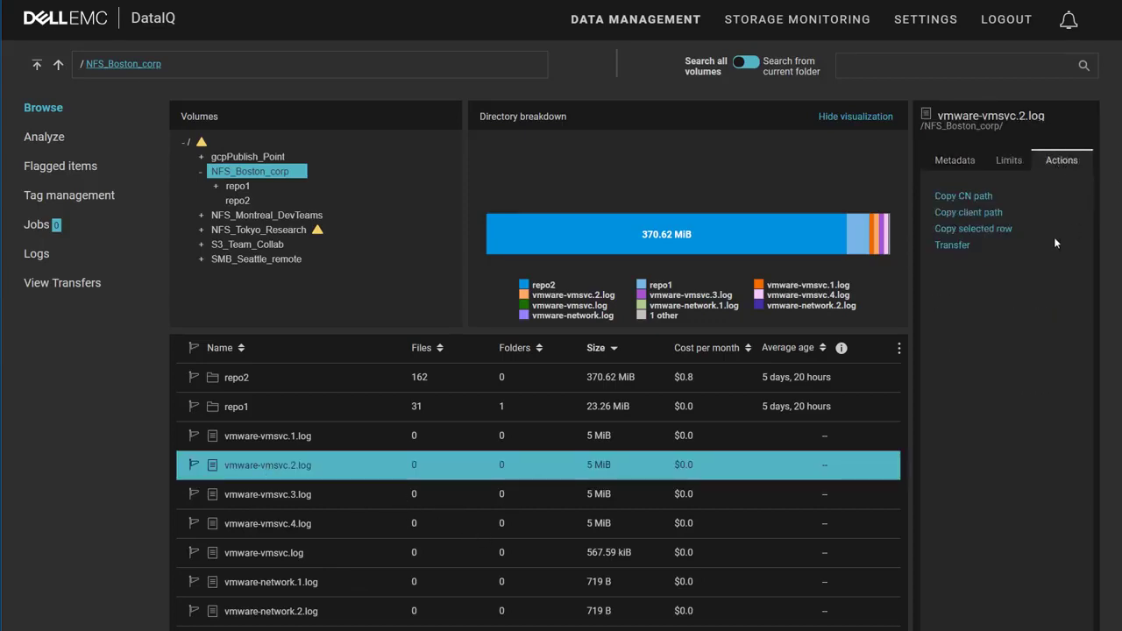
- Submit a transfer of vmware-vmsvc.2.log to custom destination /NFS_Tokyo_Research/tme
{"action": "left_click", "coordinate": [952, 246]}
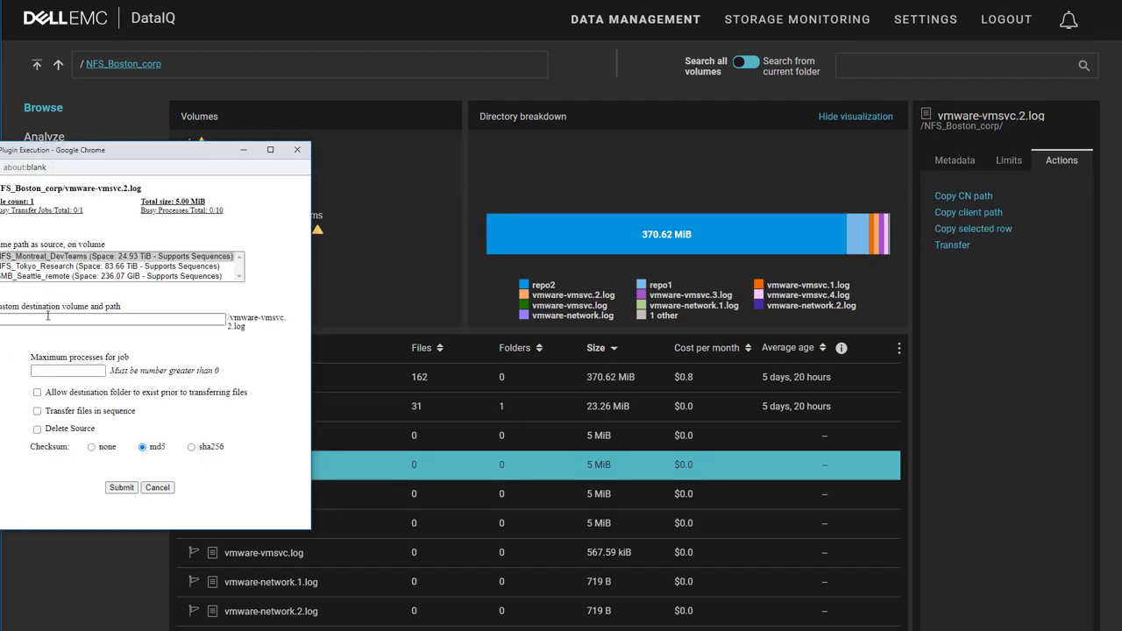
{"action": "left_click_drag", "start_coordinate": [79, 151], "coordinate": [221, 153]}
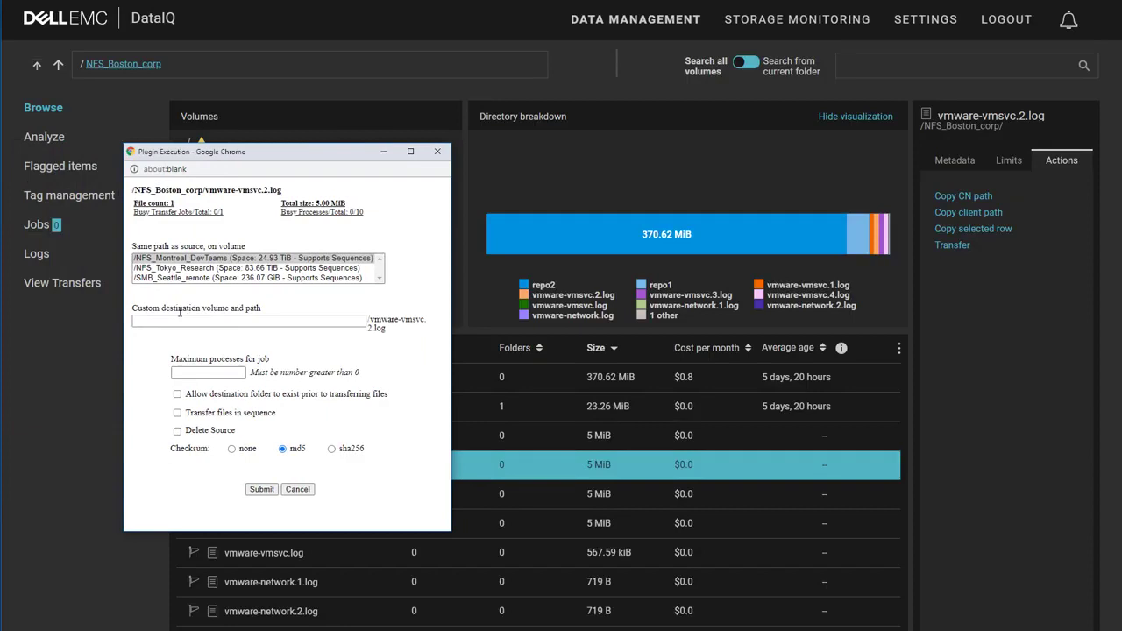
{"action": "left_click", "coordinate": [179, 321]}
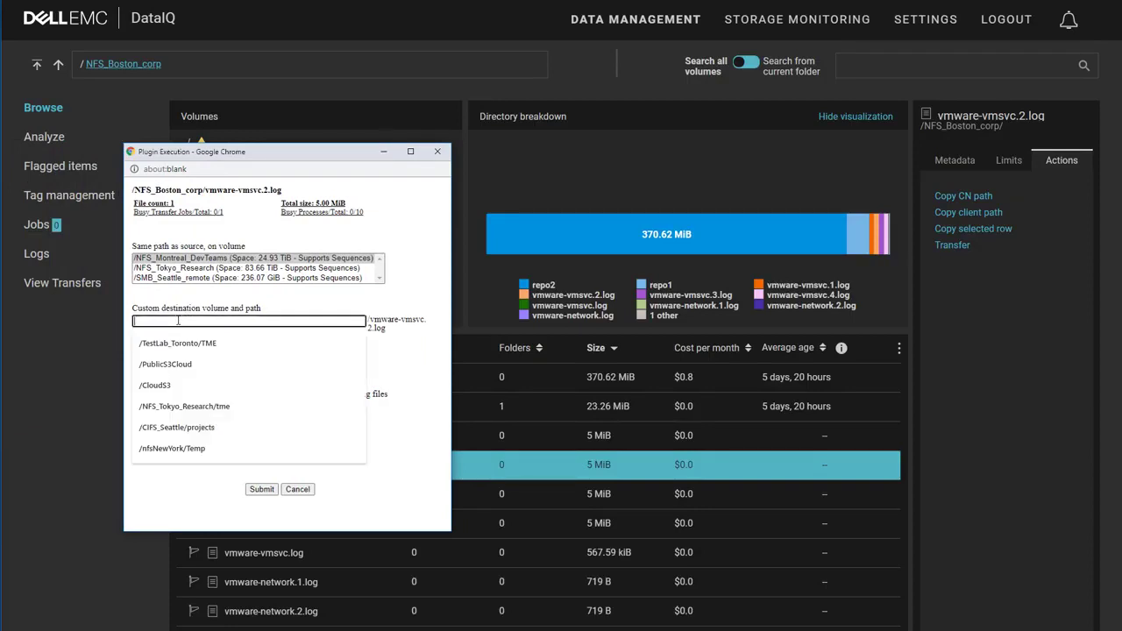
{"action": "type", "text": "/"}
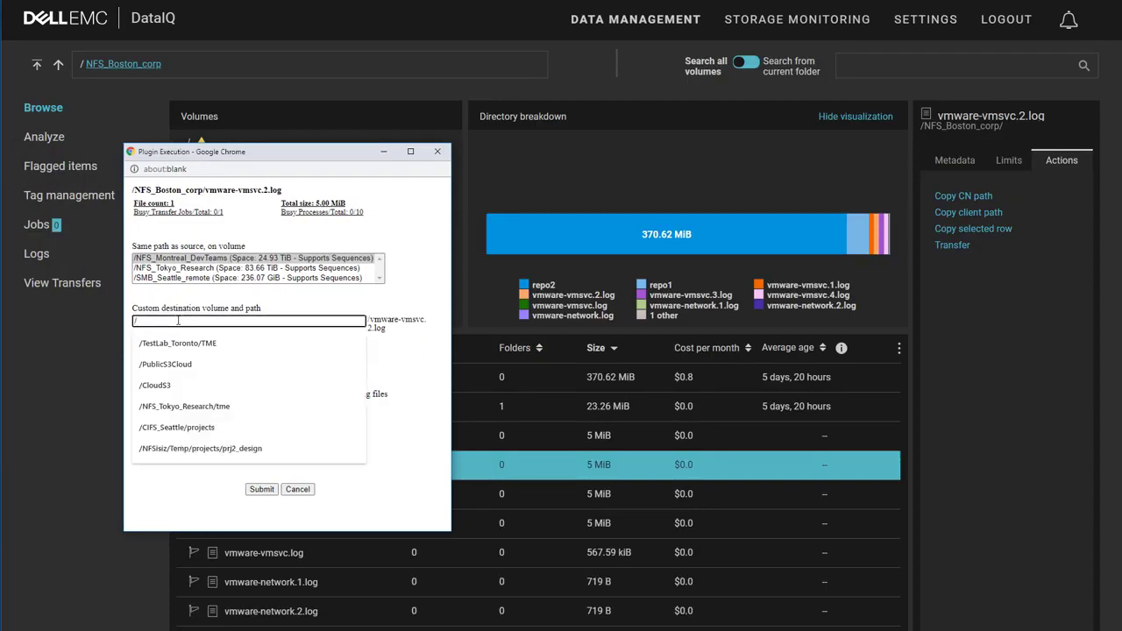
{"action": "type", "text": "NFS"}
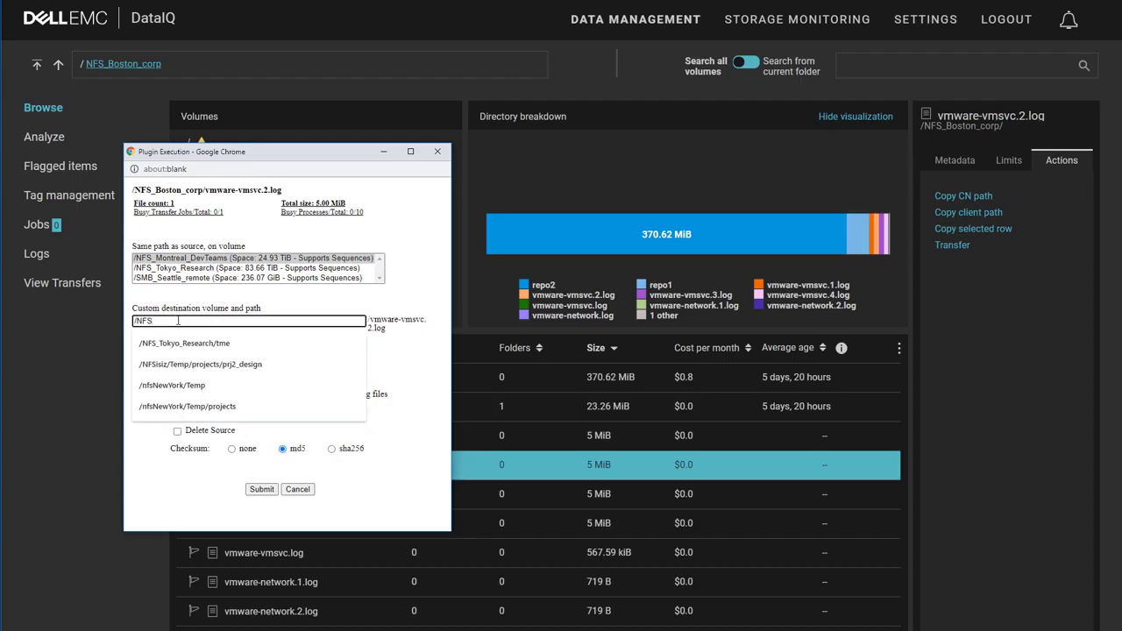
{"action": "type", "text": "_Tokyo_Research/tme"}
{"action": "left_click", "coordinate": [186, 345]}
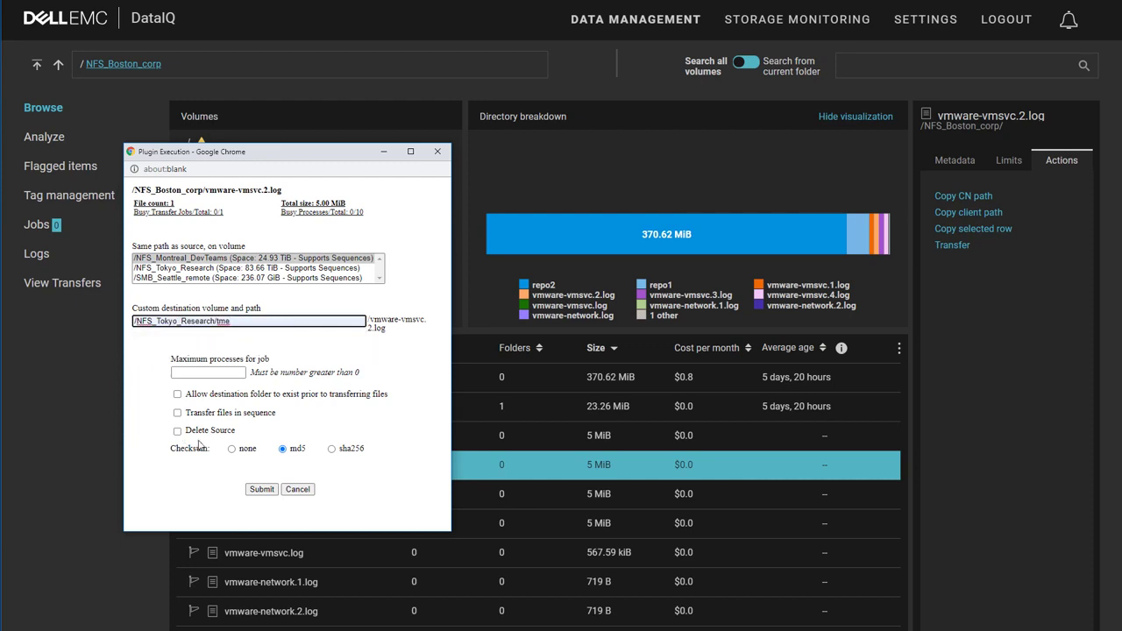
{"action": "left_click", "coordinate": [261, 489]}
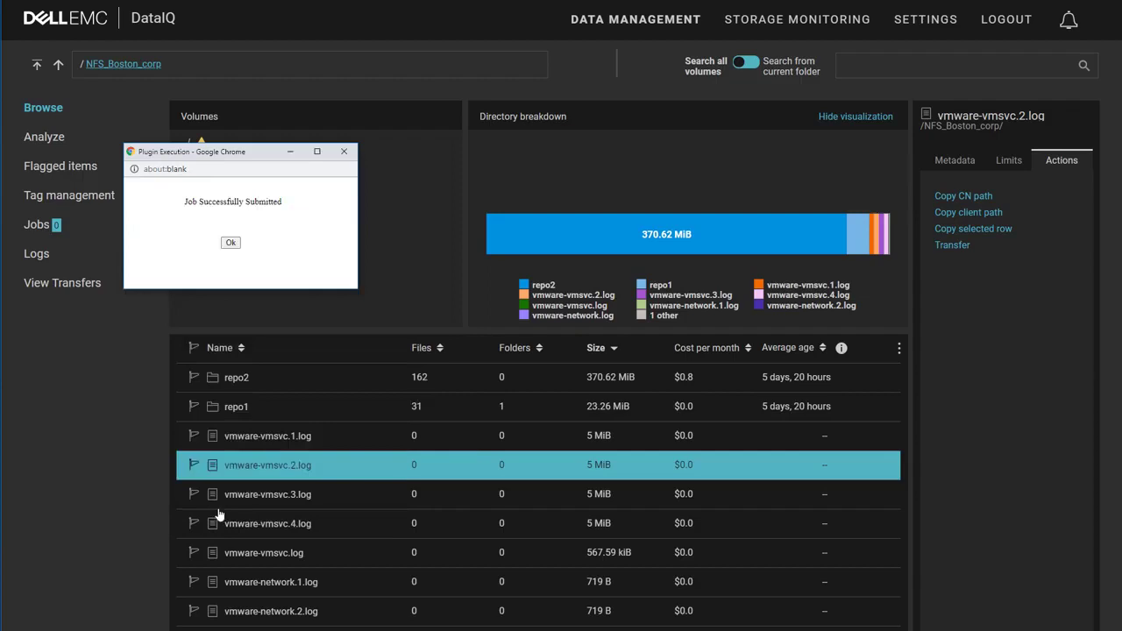
- Dismiss the job-submitted confirmation and enlarge the transfer jobs window to read its columns
{"action": "left_click", "coordinate": [230, 243]}
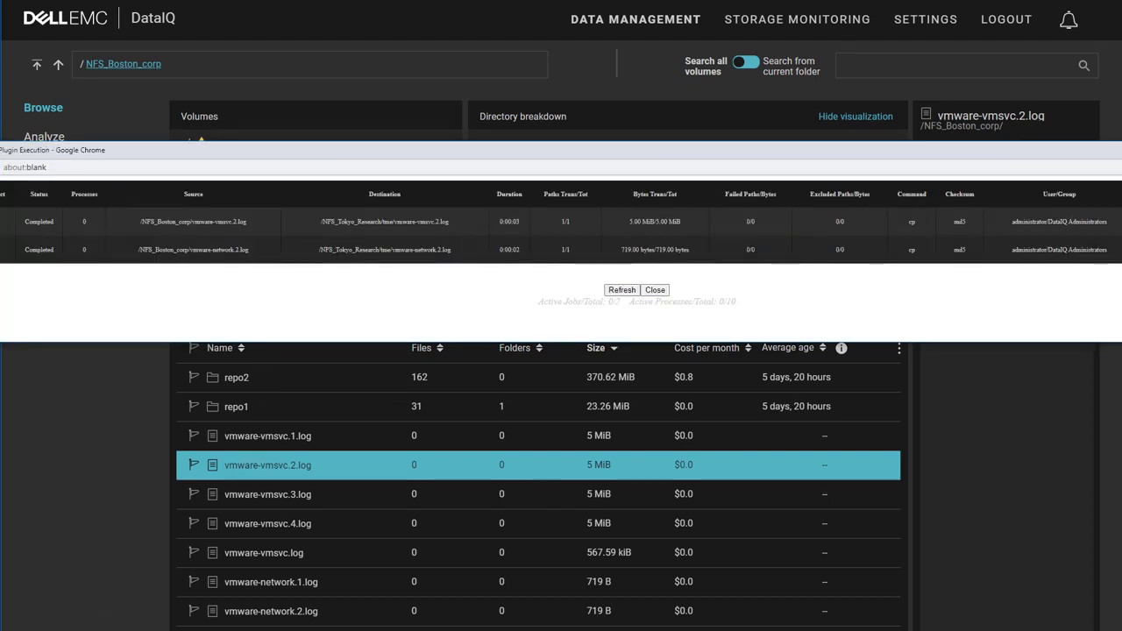
{"action": "left_click_drag", "start_coordinate": [1121, 341], "coordinate": [1080, 558]}
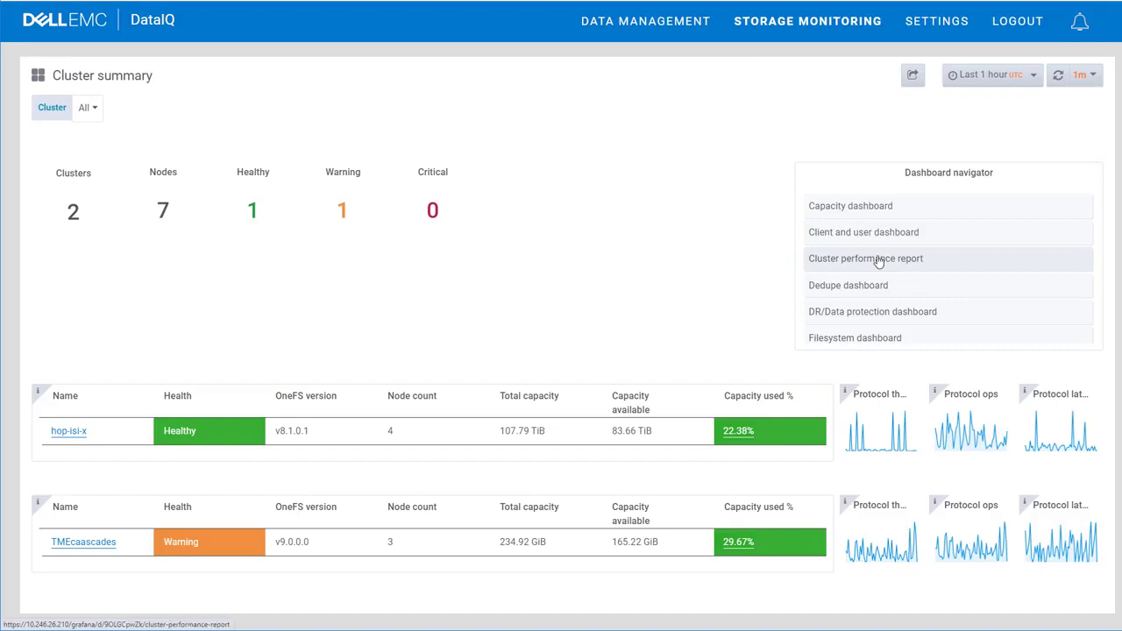
- Follow the Protocol panel's info link on Cluster summary to the Protocol cluster details dashboard
{"action": "left_click", "coordinate": [877, 260]}
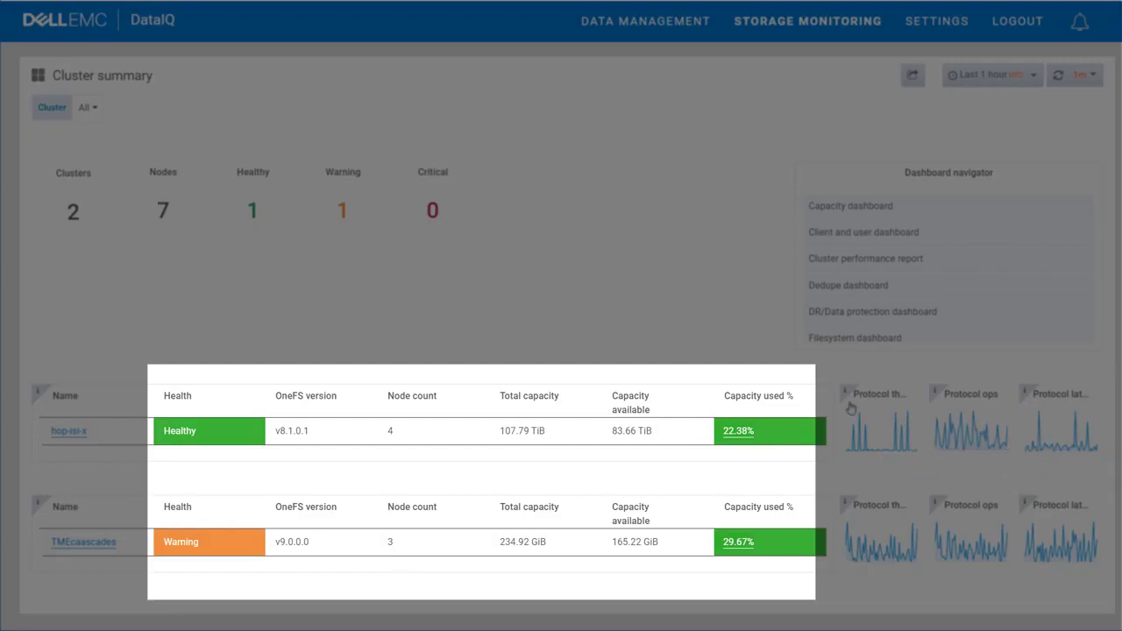
{"action": "mouse_move", "coordinate": [846, 399]}
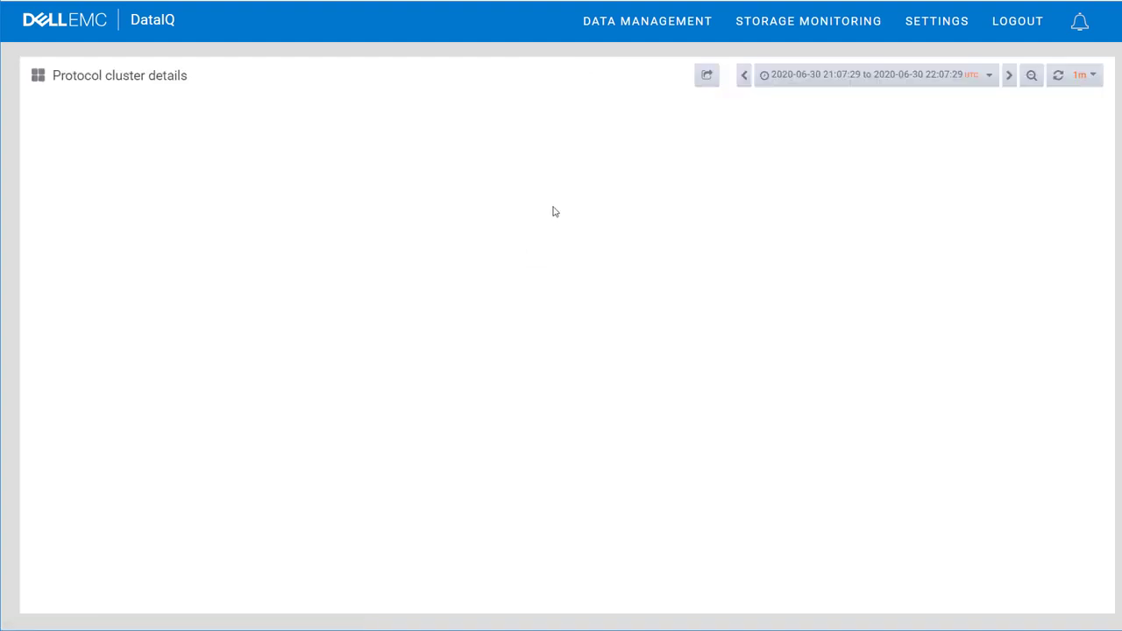
- Switch the protocol charts to the last 1 hour, then to the last 15 minutes
{"action": "scroll", "coordinate": [554, 210], "scroll_direction": "down", "scroll_amount": 6}
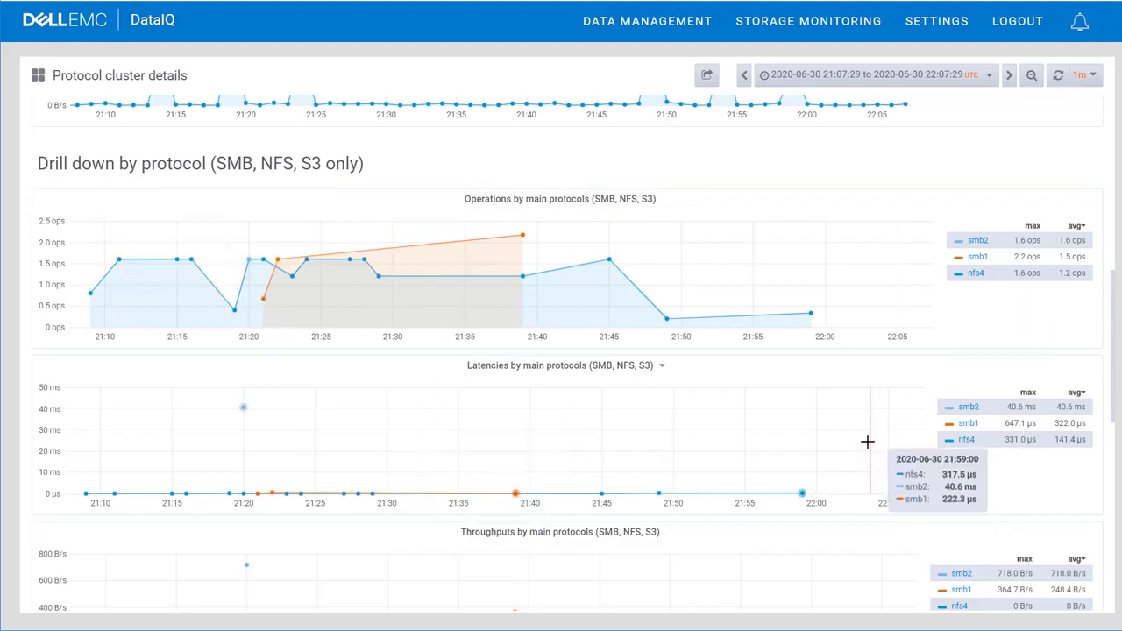
{"action": "left_click", "coordinate": [989, 77]}
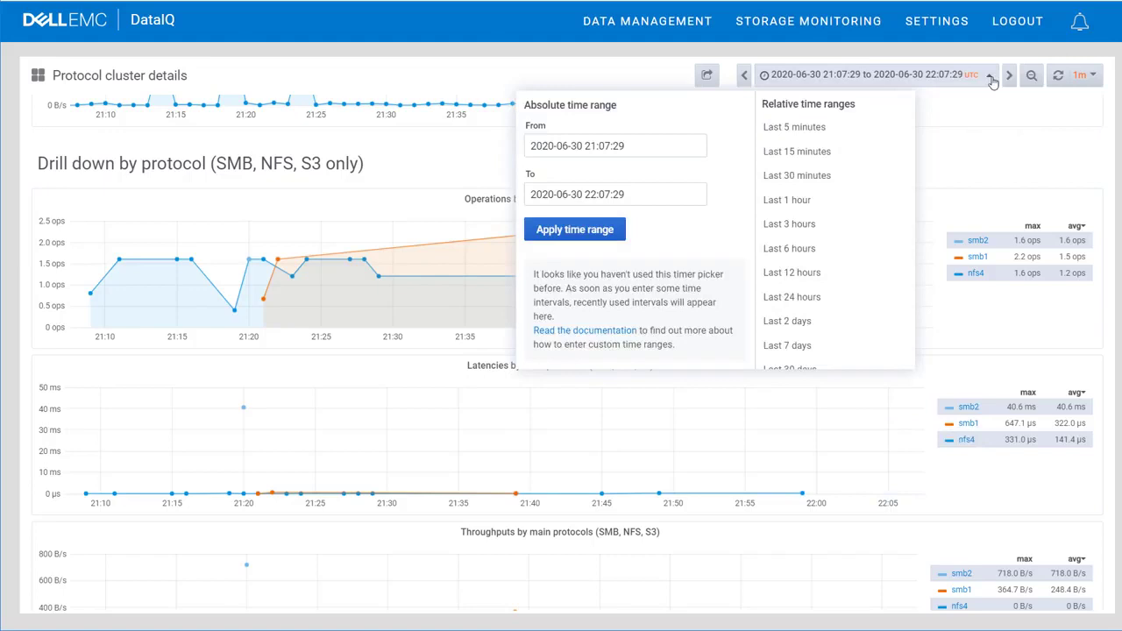
{"action": "left_click", "coordinate": [794, 200]}
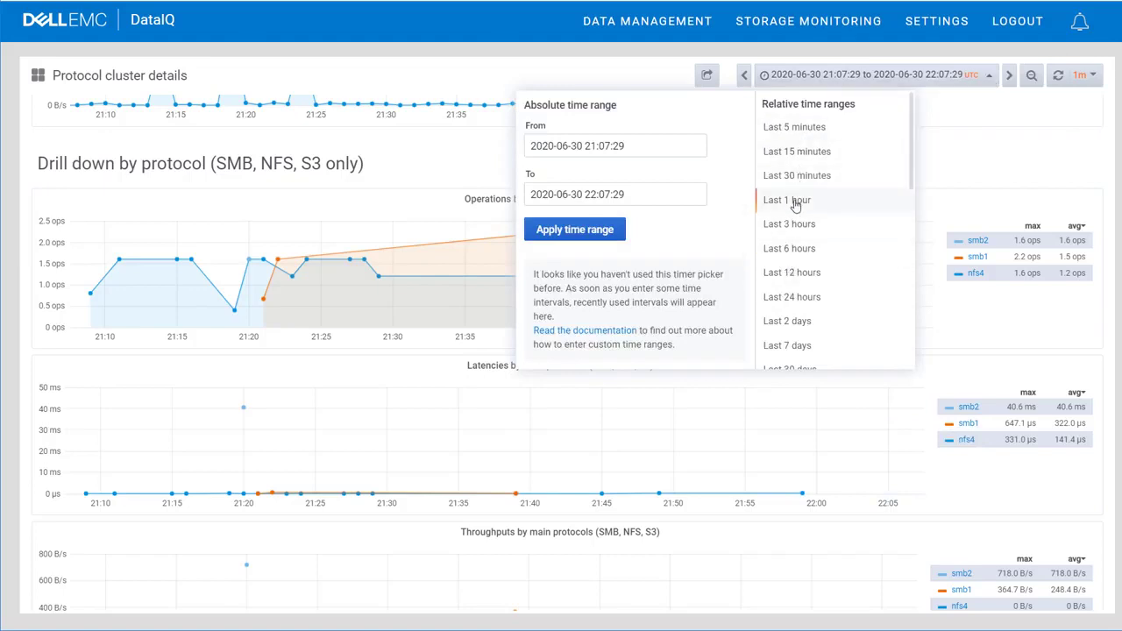
{"action": "left_click", "coordinate": [1011, 82]}
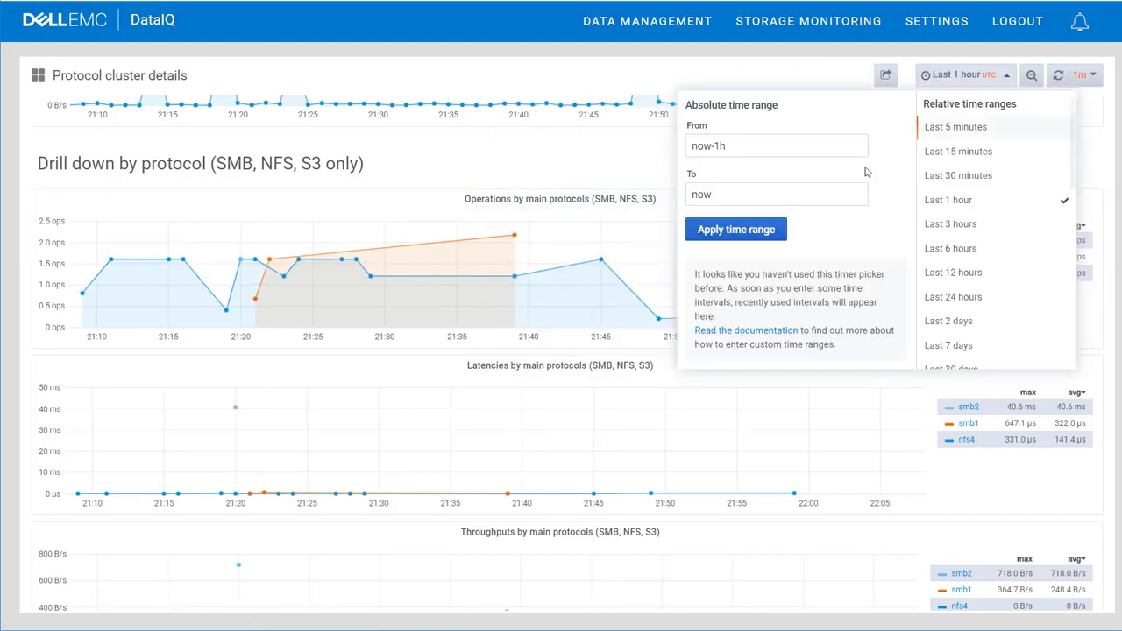
{"action": "left_click", "coordinate": [964, 144]}
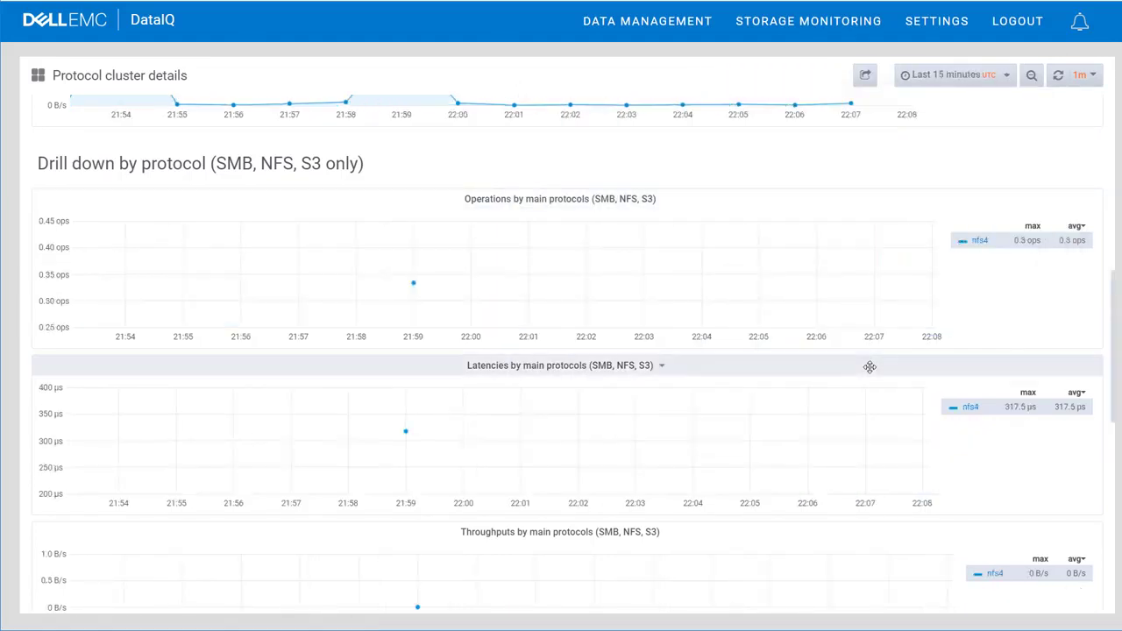
- Widen to the last 6 hours and drag-select the operations spike, narrowing to 17:12–18:14
{"action": "left_click", "coordinate": [999, 85]}
{"action": "left_click", "coordinate": [930, 248]}
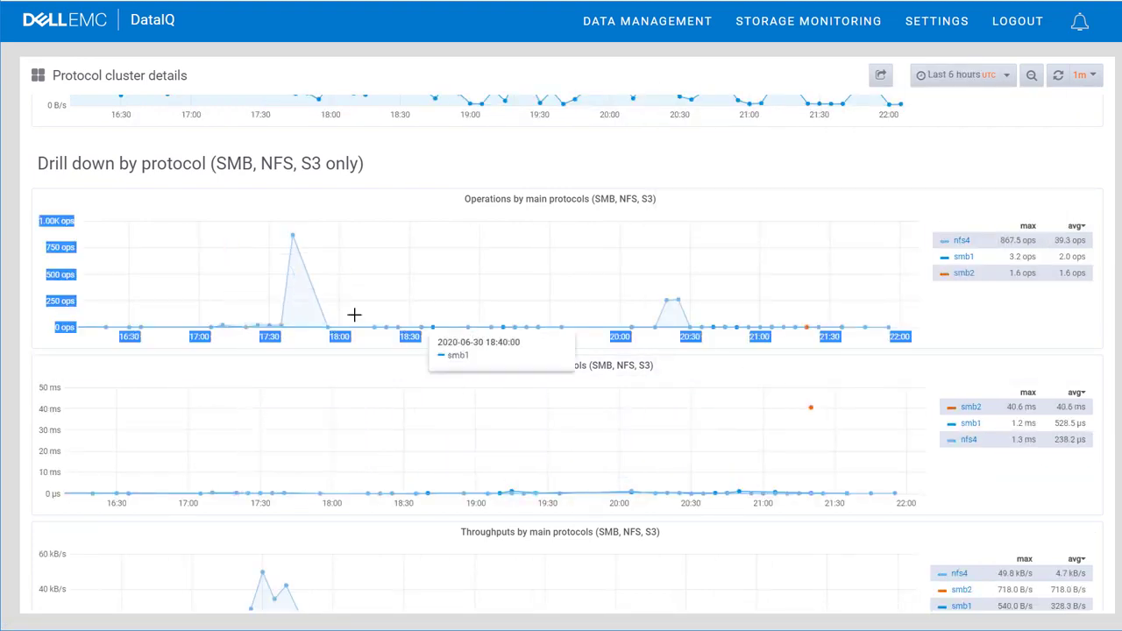
{"action": "left_click_drag", "start_coordinate": [230, 255], "coordinate": [375, 301]}
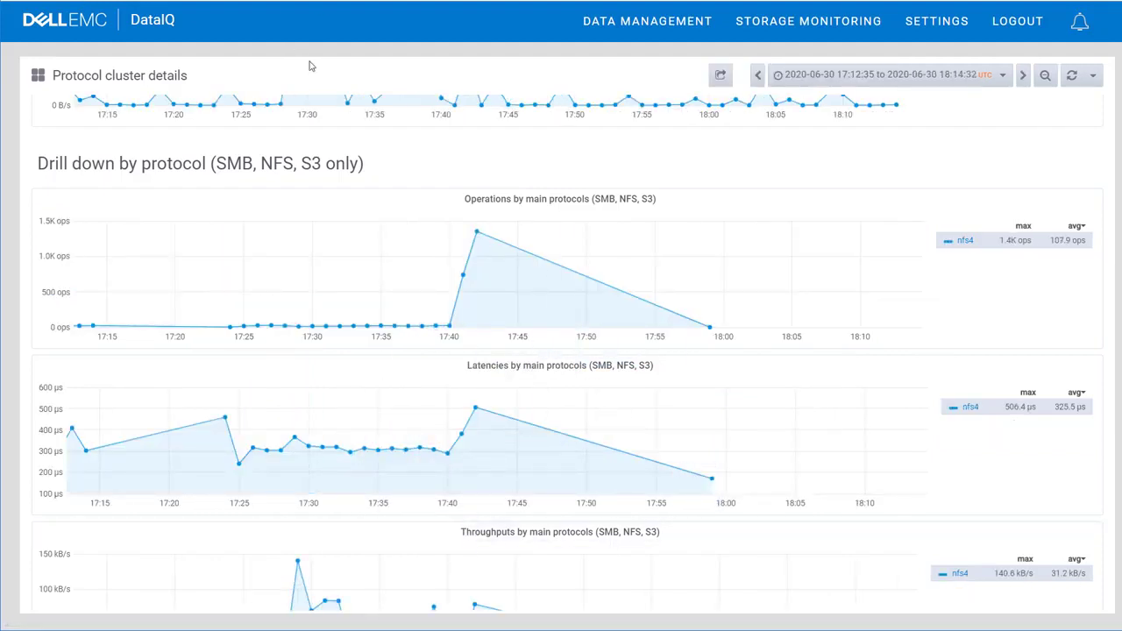
{"action": "scroll", "coordinate": [225, 105], "scroll_direction": "up", "scroll_amount": 7}
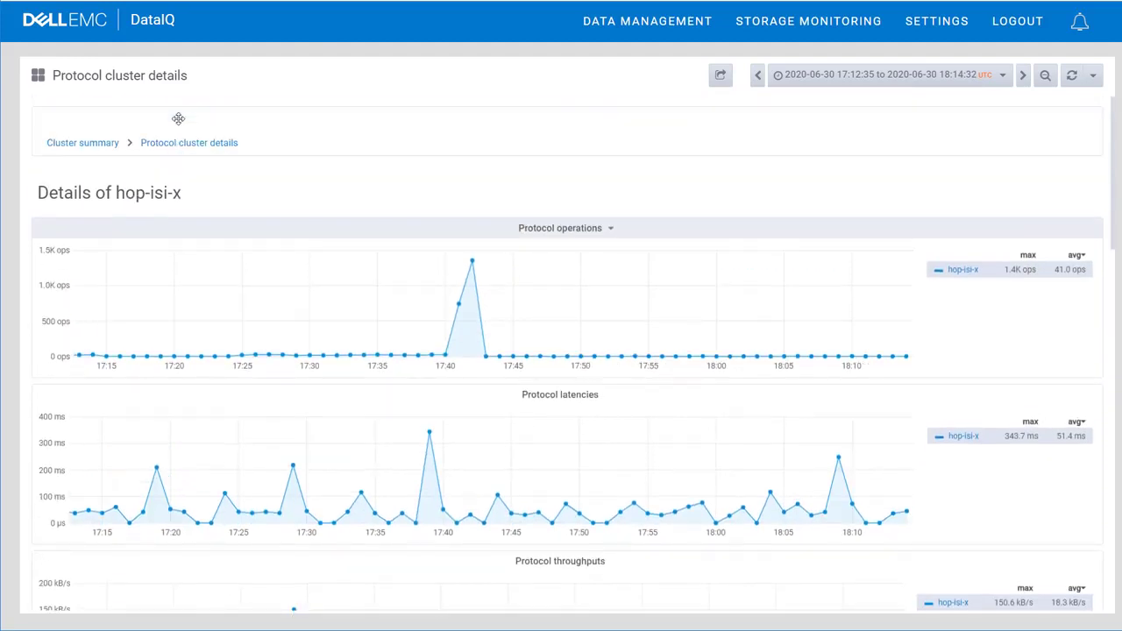
- Go back to Cluster summary, open the Client and user dashboard, and sort clients by throughput
{"action": "left_click", "coordinate": [78, 143]}
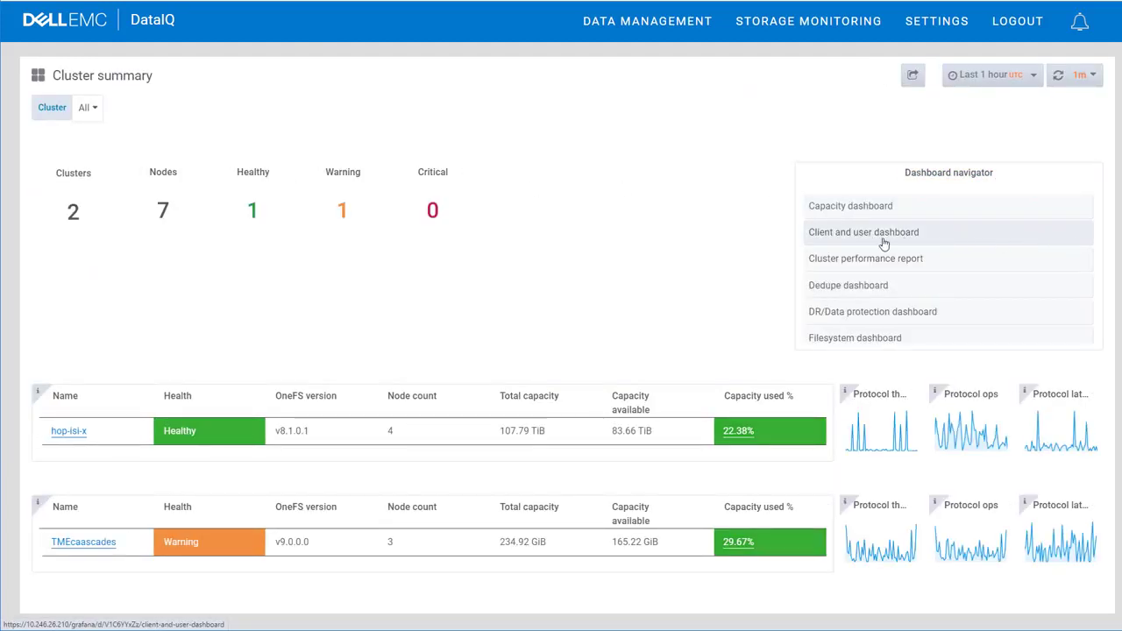
{"action": "left_click", "coordinate": [867, 236]}
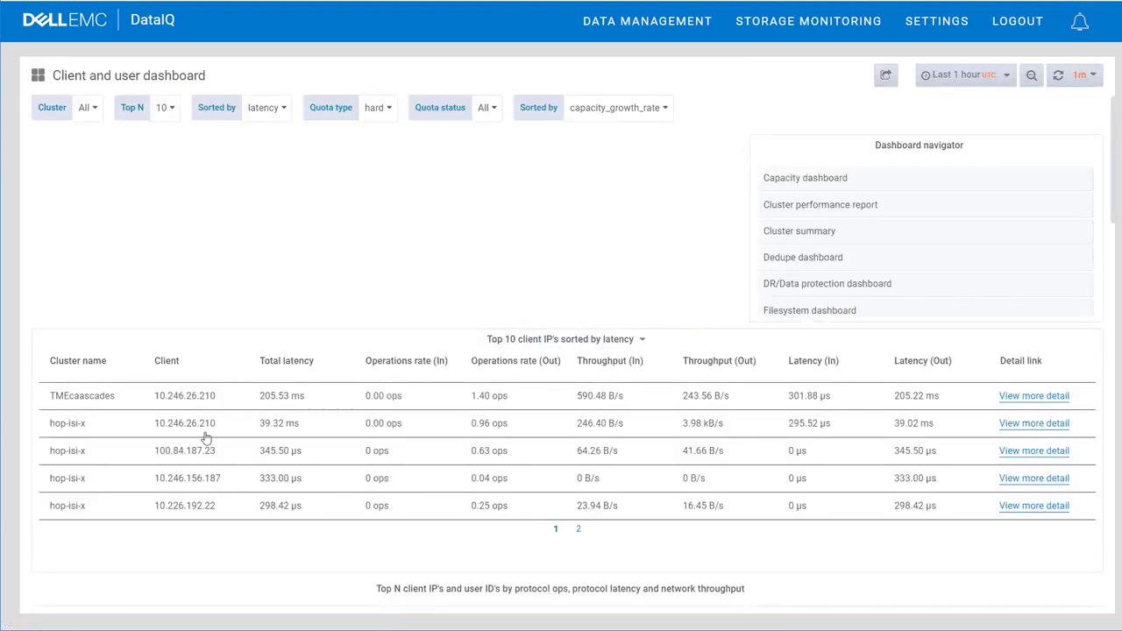
{"action": "left_click", "coordinate": [283, 110]}
{"action": "left_click", "coordinate": [273, 161]}
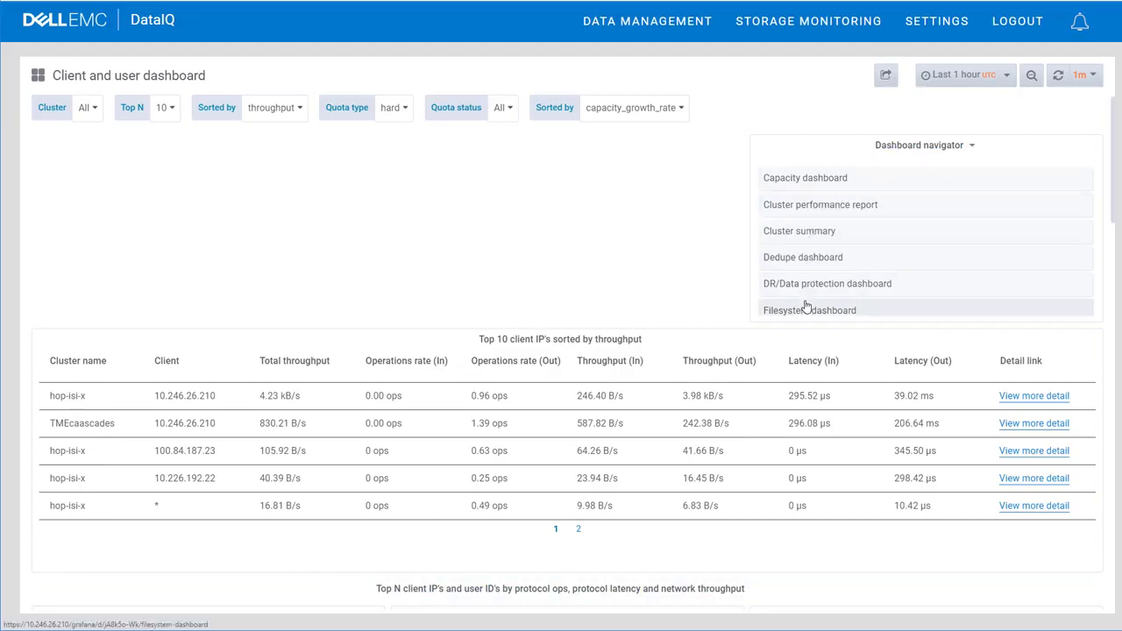
- Scroll down through the Hardware dashboard's CPU, active clients, protocol latency and disk activity charts
{"action": "scroll", "coordinate": [807, 307], "scroll_direction": "down", "scroll_amount": 2}
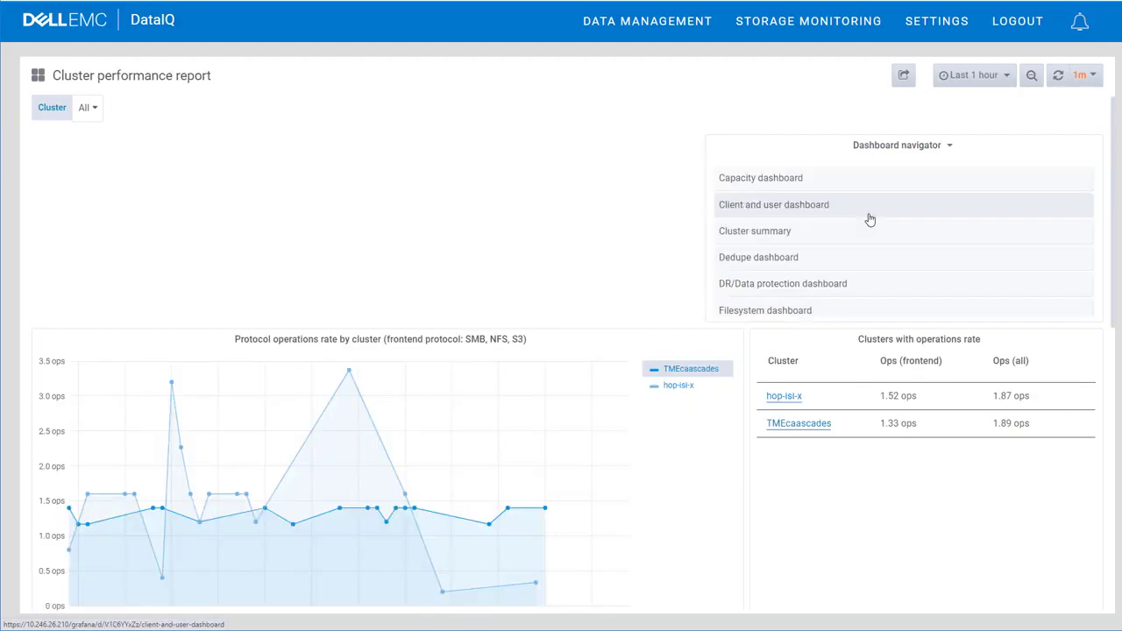
{"action": "scroll", "coordinate": [778, 254], "scroll_direction": "down", "scroll_amount": 2}
{"action": "scroll", "coordinate": [778, 256], "scroll_direction": "down", "scroll_amount": 1}
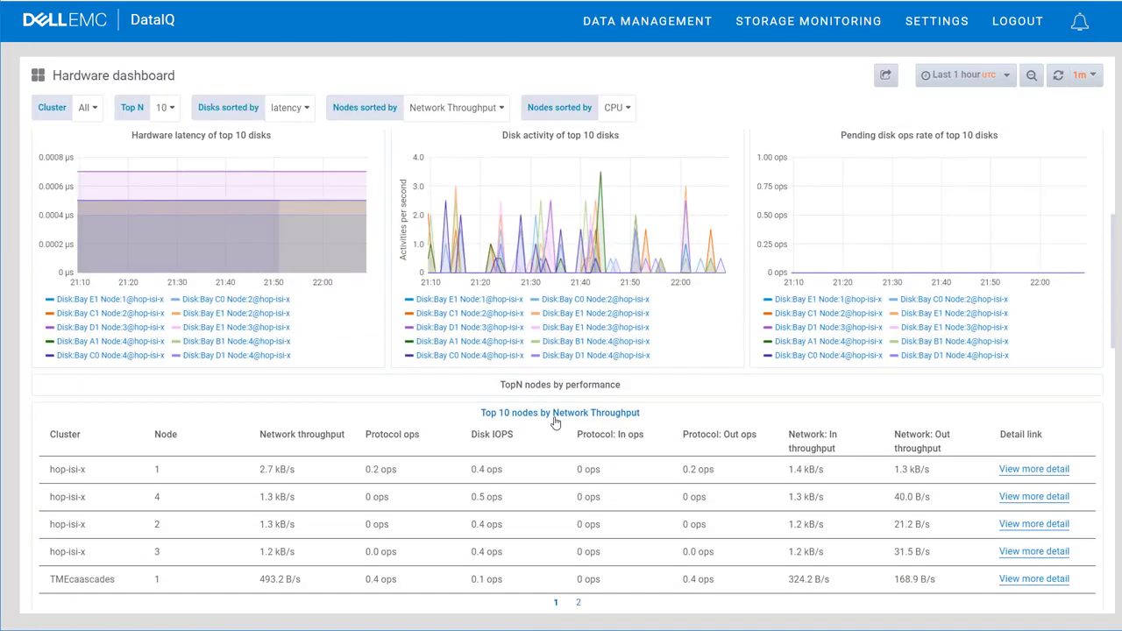
{"action": "scroll", "coordinate": [553, 413], "scroll_direction": "down", "scroll_amount": 5}
{"action": "scroll", "coordinate": [431, 399], "scroll_direction": "down", "scroll_amount": 5}
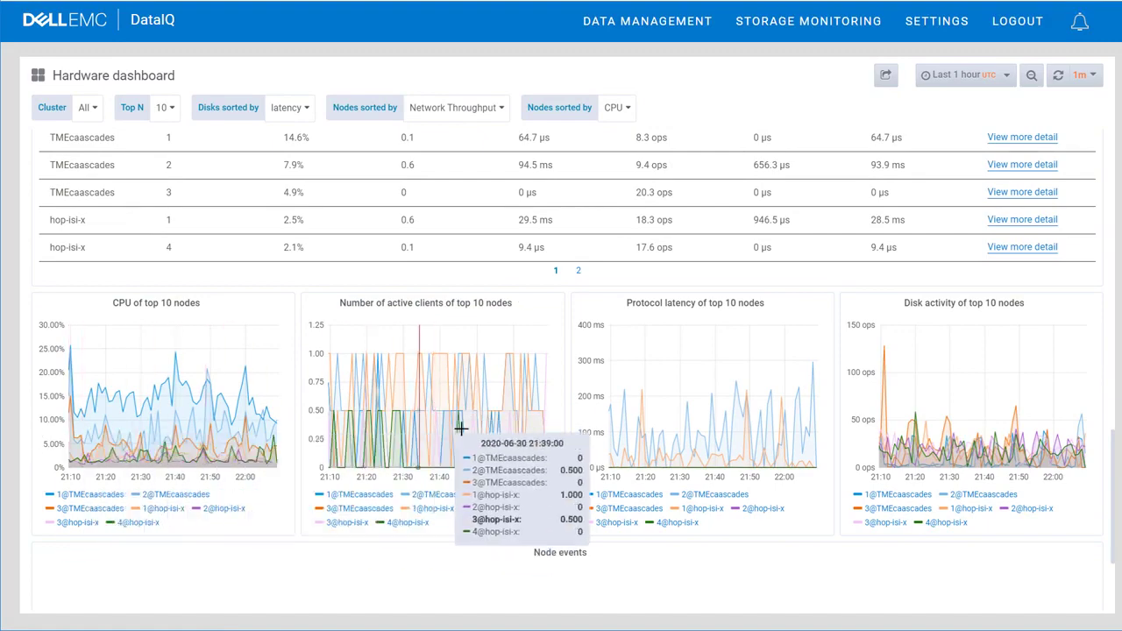
{"action": "scroll", "coordinate": [948, 478], "scroll_direction": "down", "scroll_amount": 1}
{"action": "scroll", "coordinate": [949, 483], "scroll_direction": "down", "scroll_amount": 1}
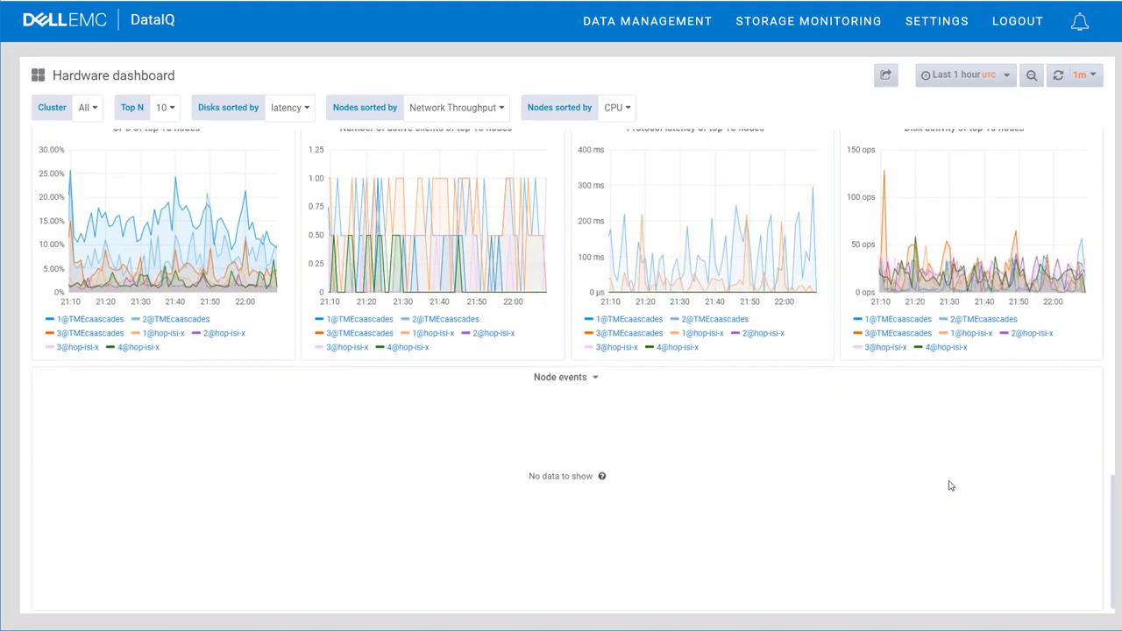